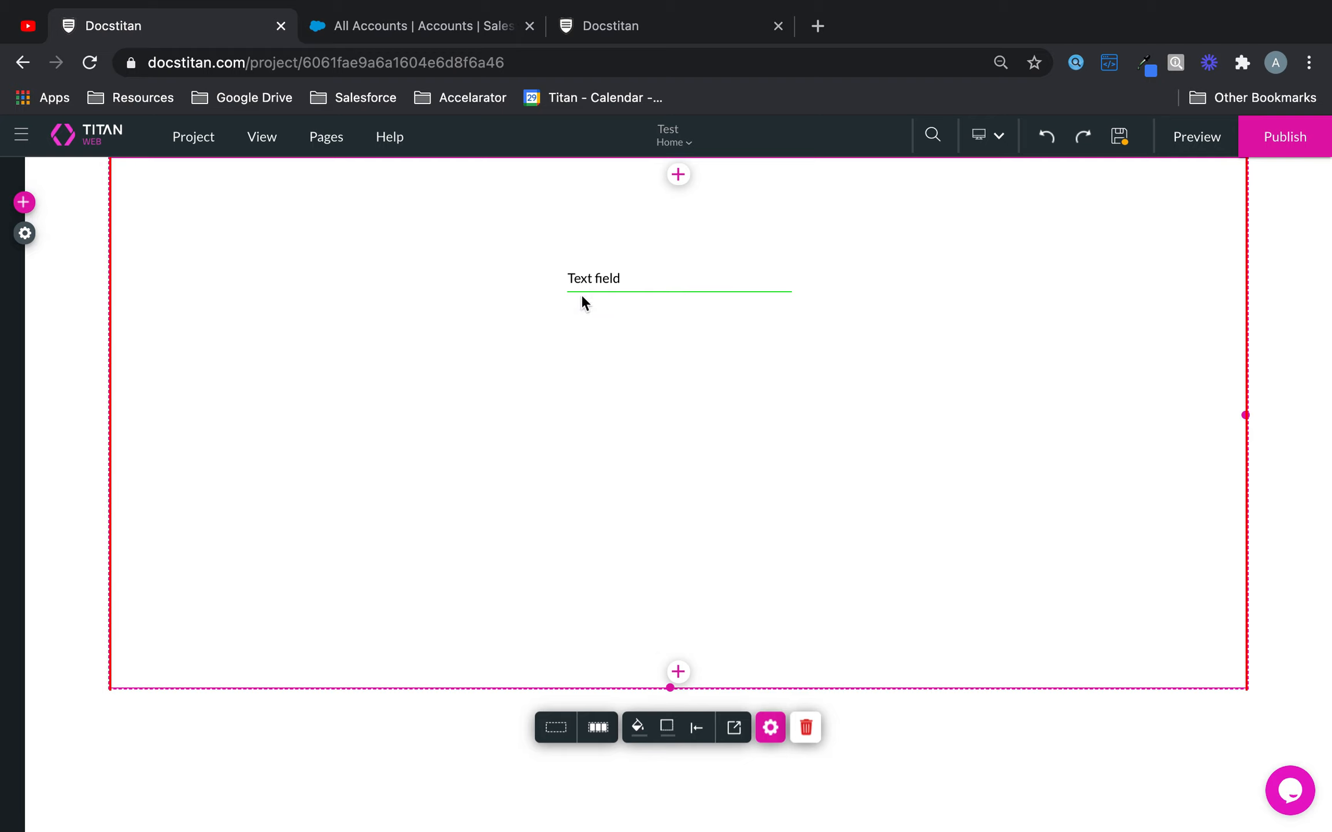
Open the project-wide style configuration and go to the root settings of Input Fields.
left_click(210, 141)
mouse_move(243, 408)
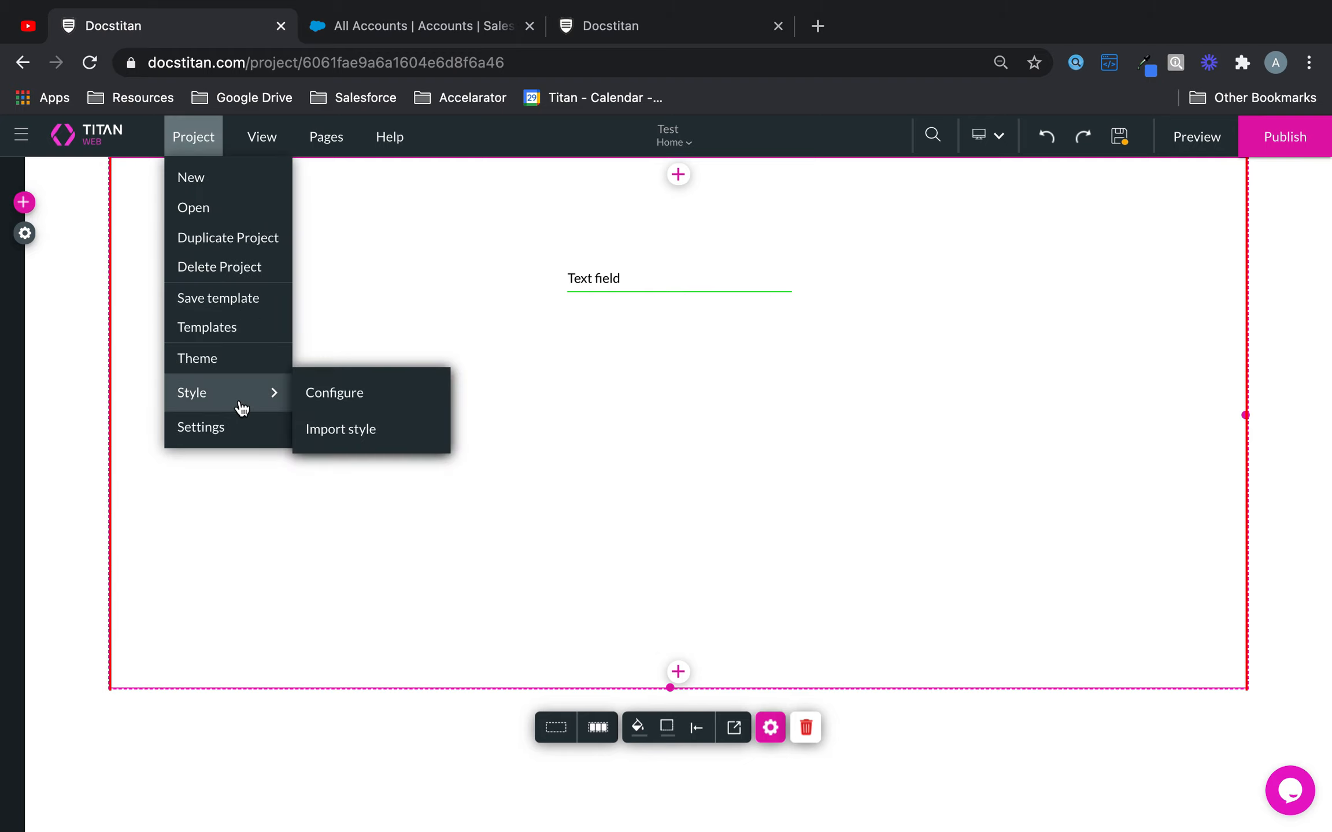
left_click(363, 394)
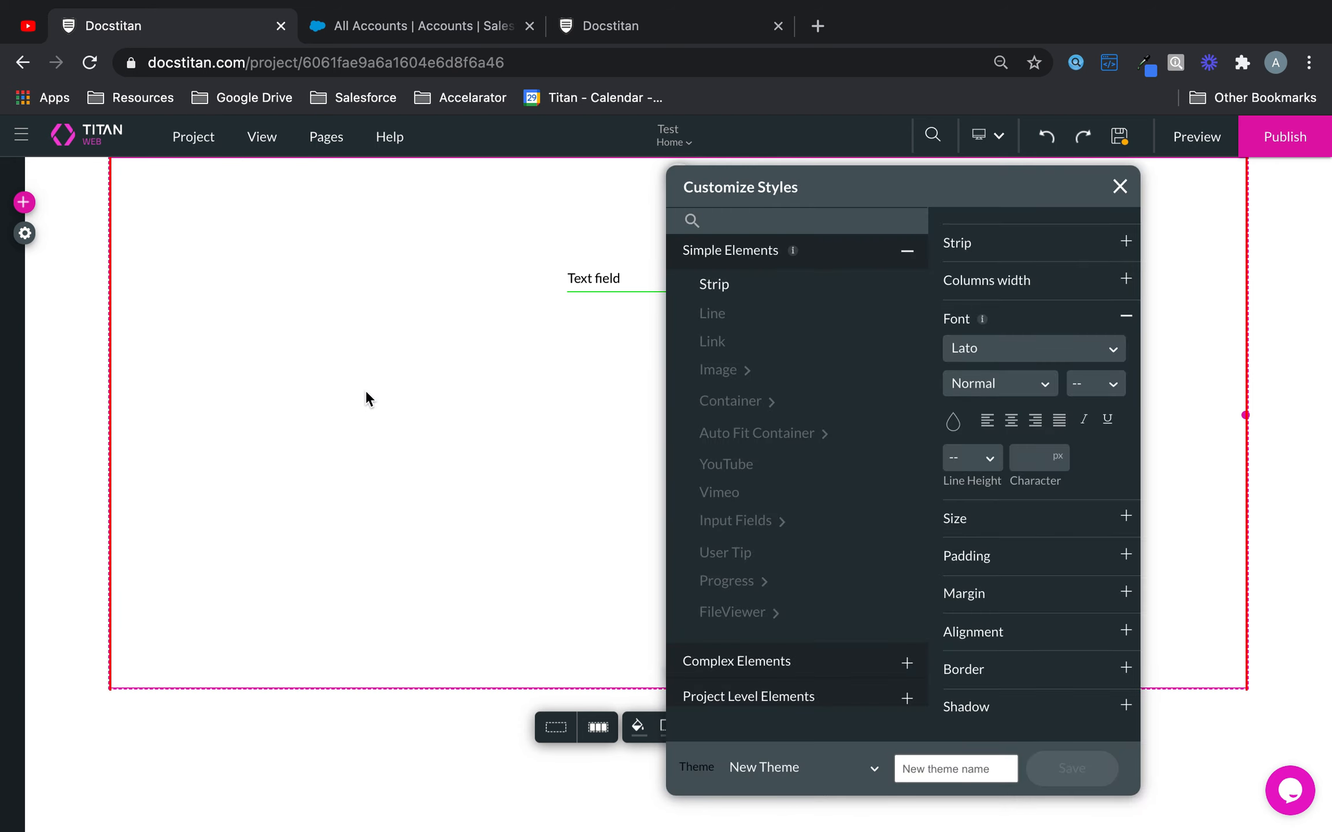
left_click_drag(990, 190, 287, 145)
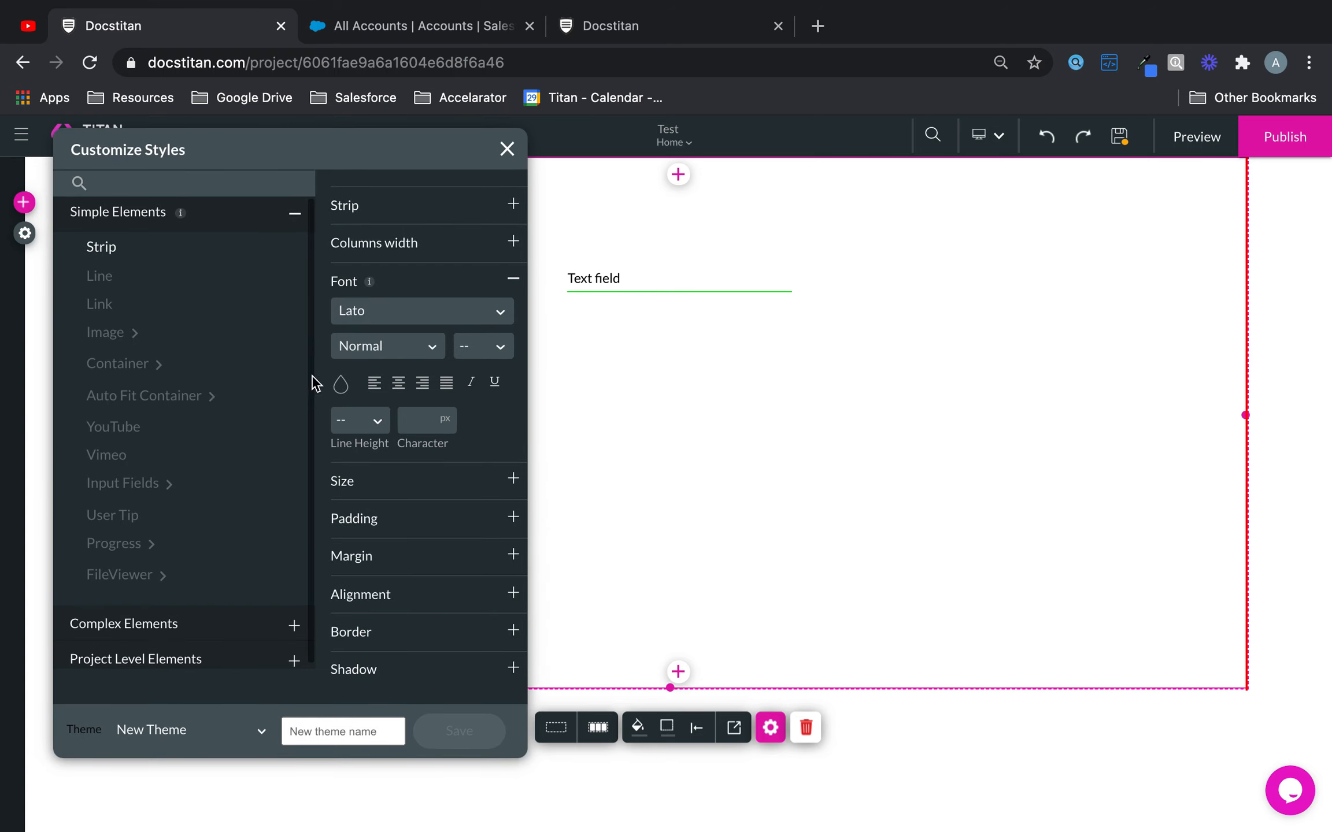
left_click(111, 486)
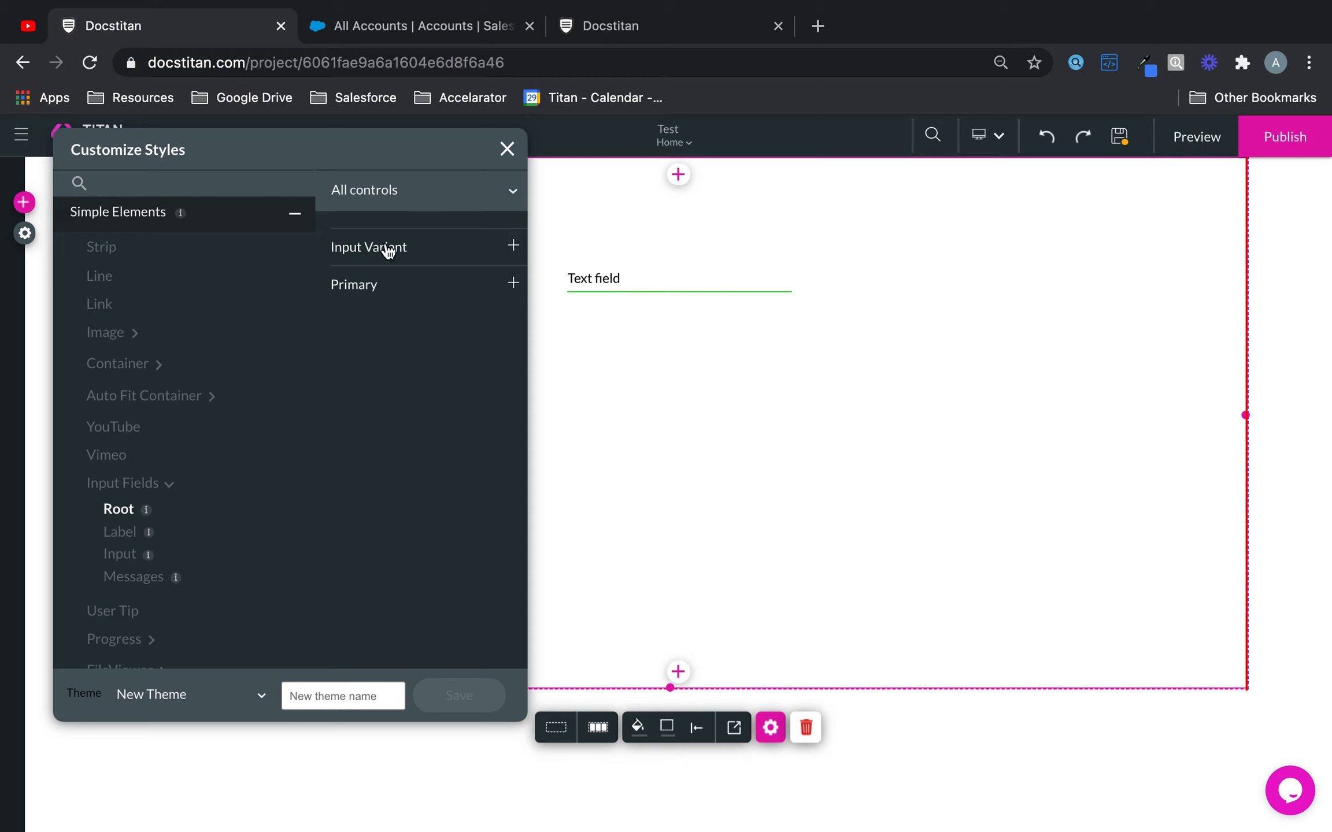
Examine the primary color and text field variant options available for all input fields.
left_click(384, 283)
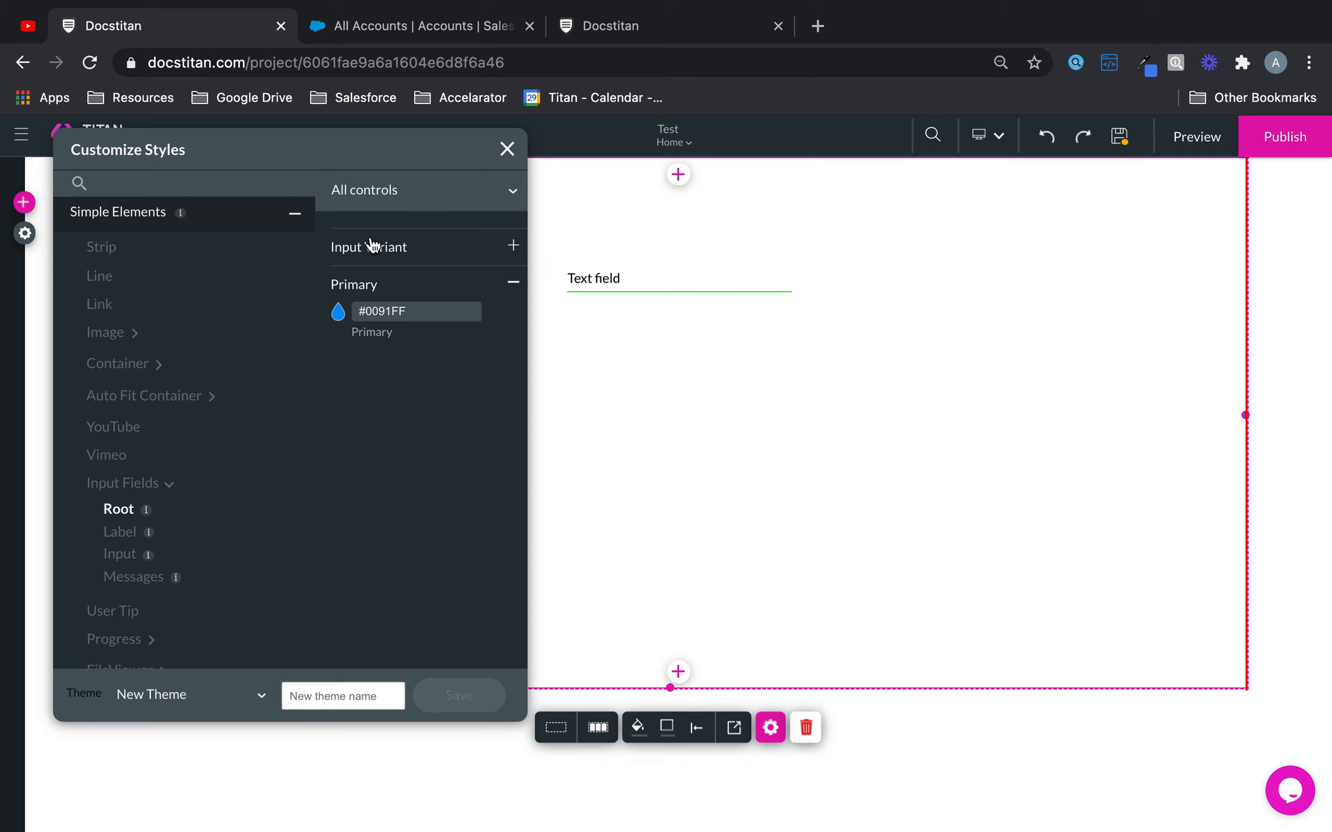
left_click(377, 247)
left_click(406, 305)
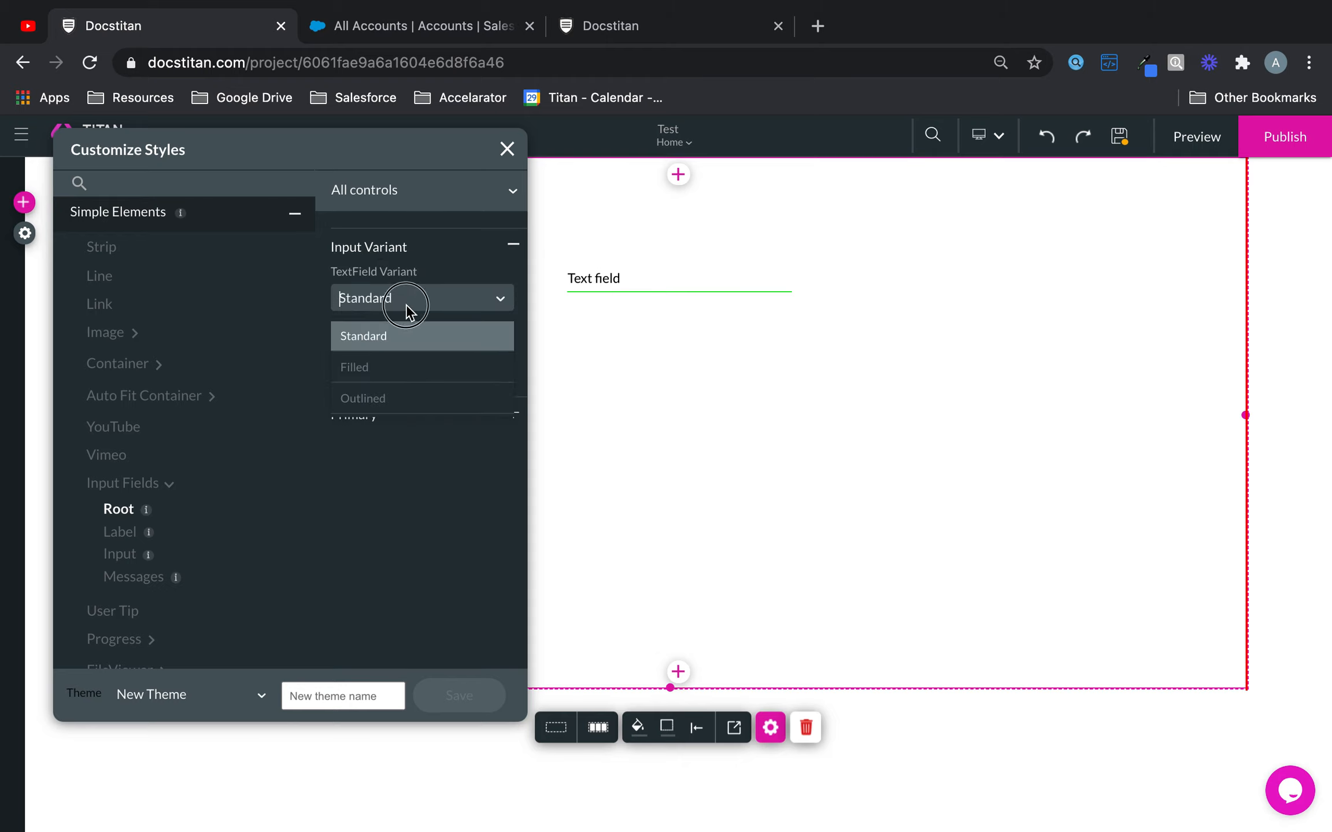
left_click(437, 239)
Set the project-wide primary color of input fields to dark blue #1b21aa and close the style configuration.
left_click(410, 293)
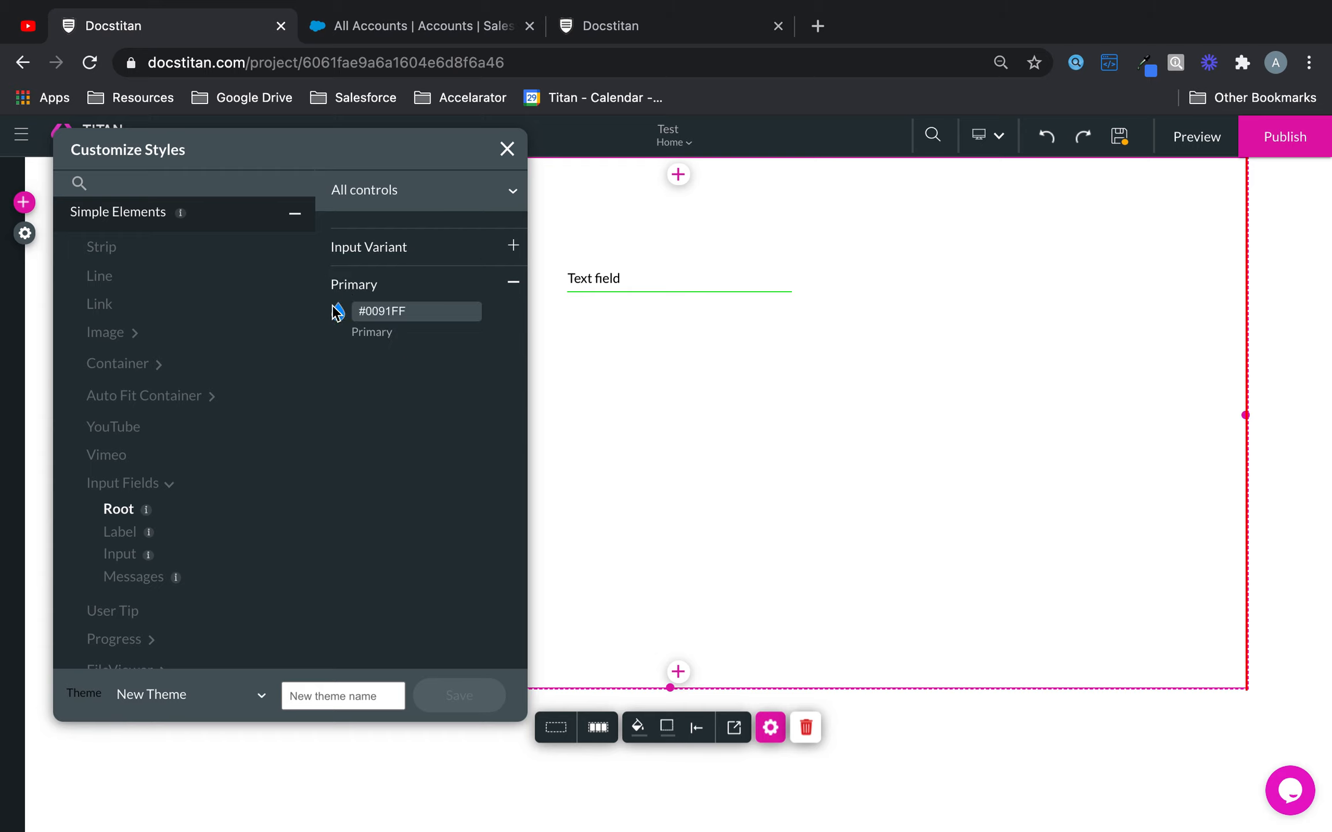
left_click(337, 312)
left_click(356, 573)
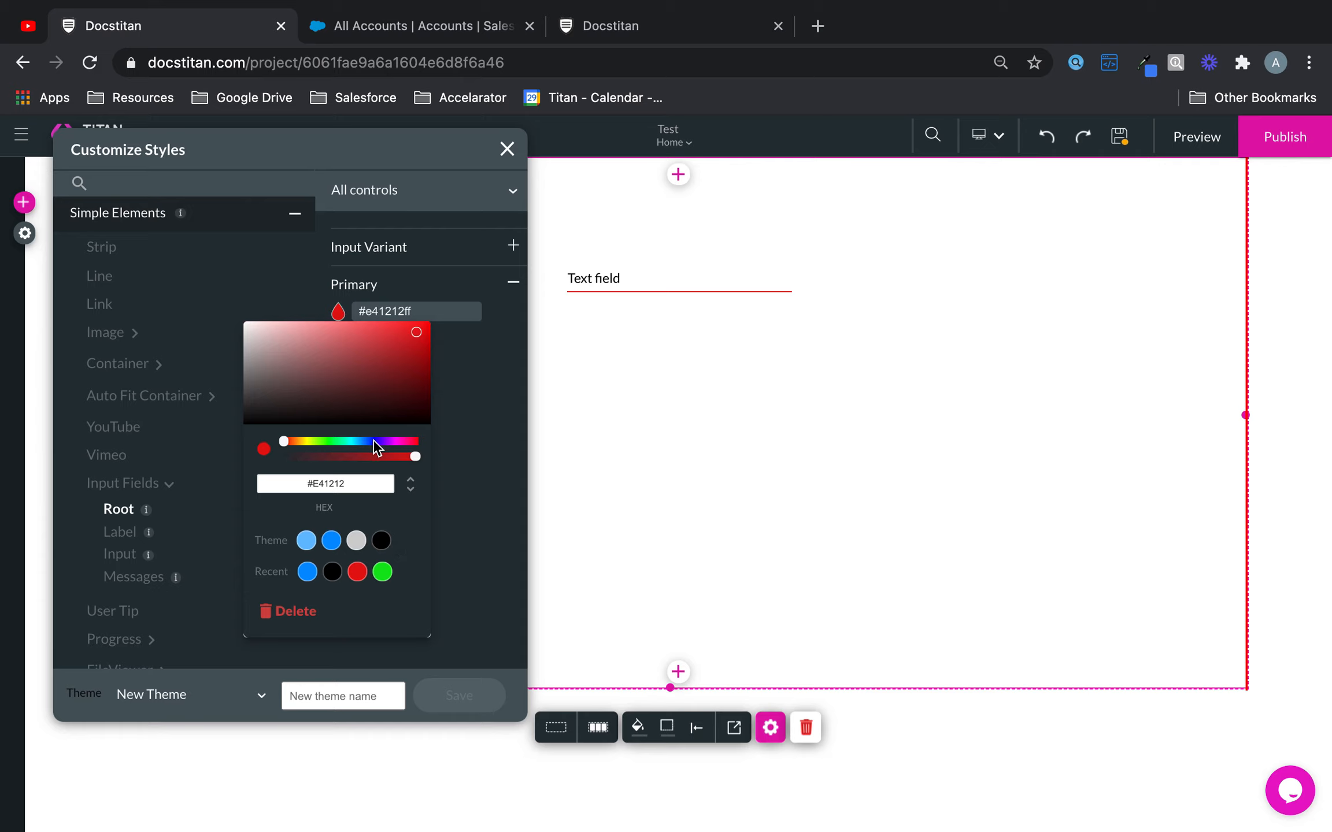
left_click(373, 442)
mouse_move(402, 353)
left_mouse_down()
mouse_move(417, 361)
mouse_move(403, 354)
left_mouse_up()
left_click(483, 369)
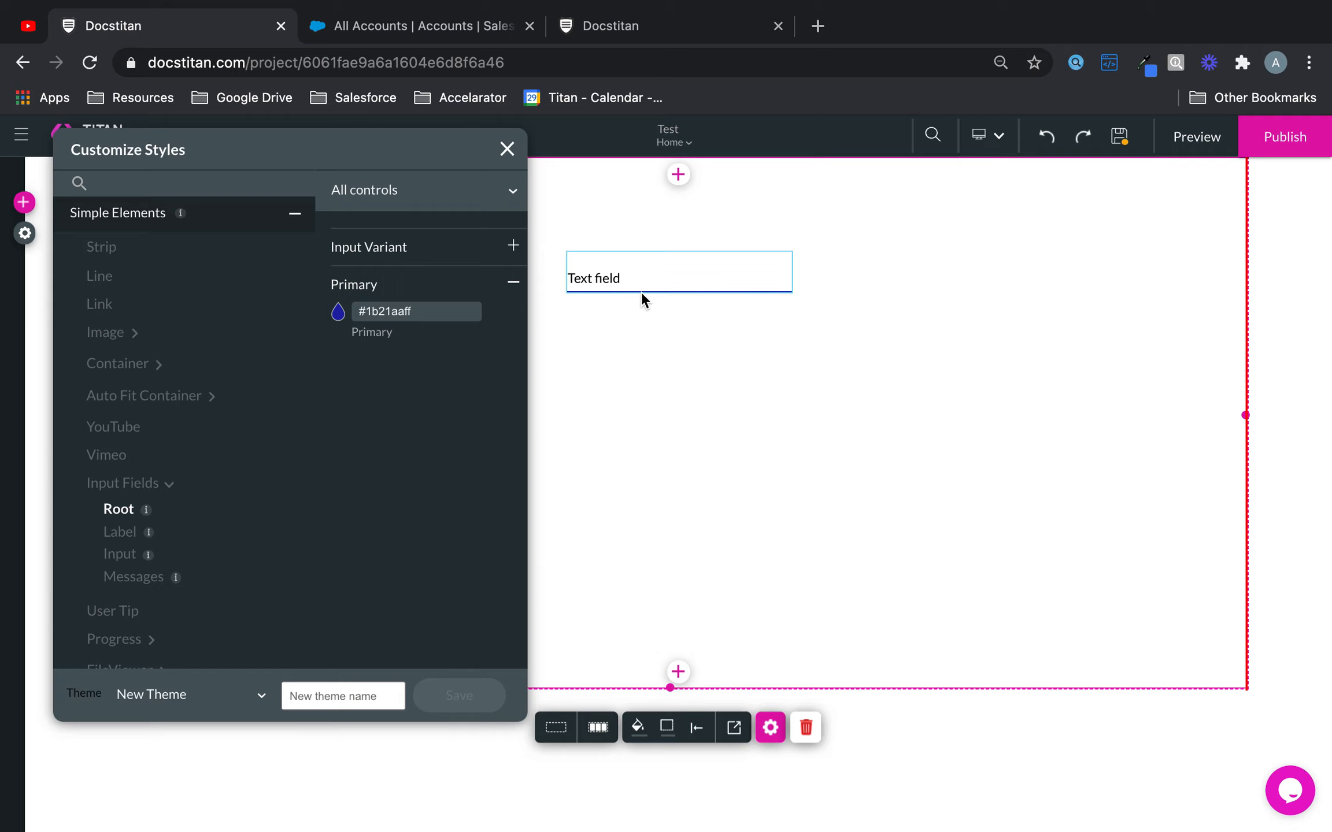
left_click(507, 150)
Add a second Text Field input to the strip, centered below the existing one.
left_click(24, 202)
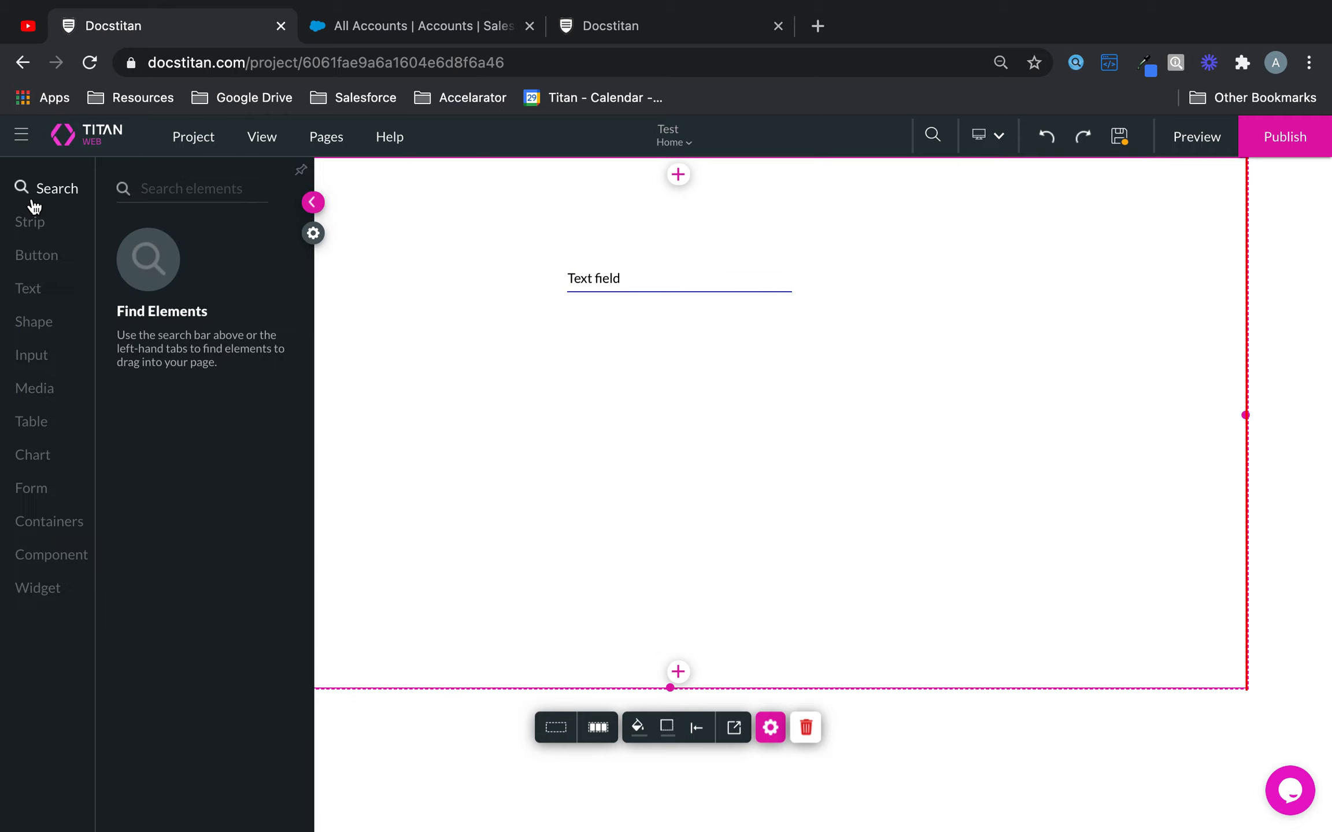
left_click(45, 356)
left_click_drag(193, 268, 656, 333)
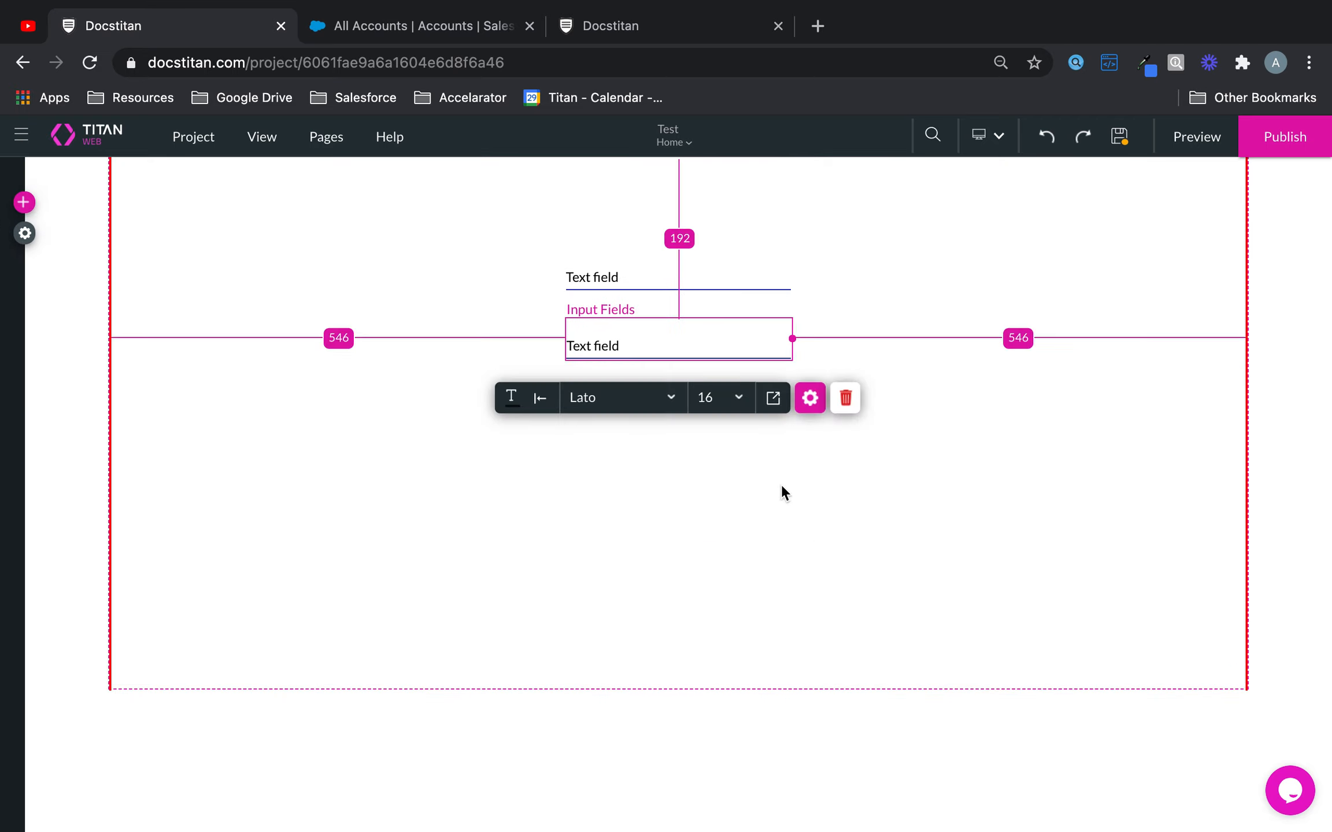
left_click(803, 527)
Set the primary color of only the second text field to green #12e415 in its own style settings.
left_click(756, 348)
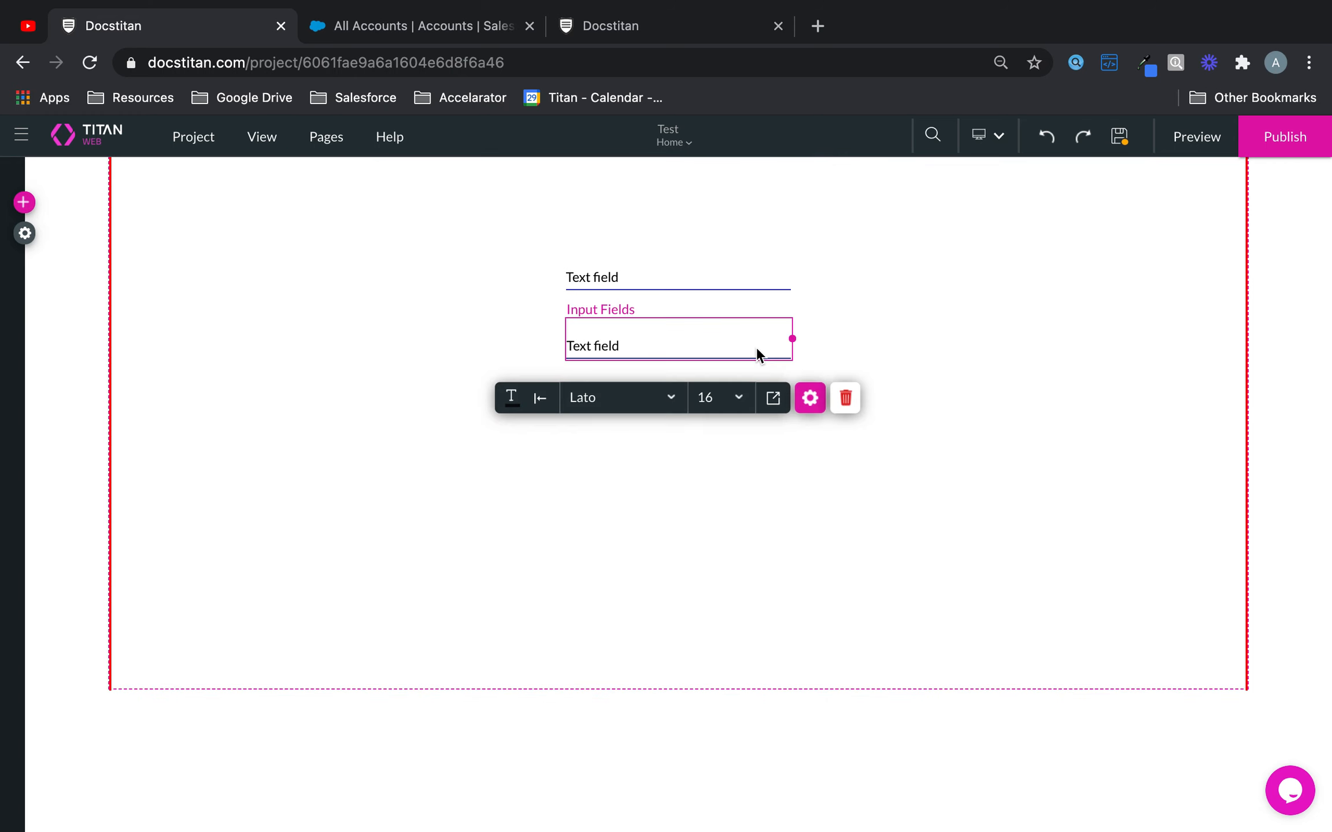
left_click(773, 397)
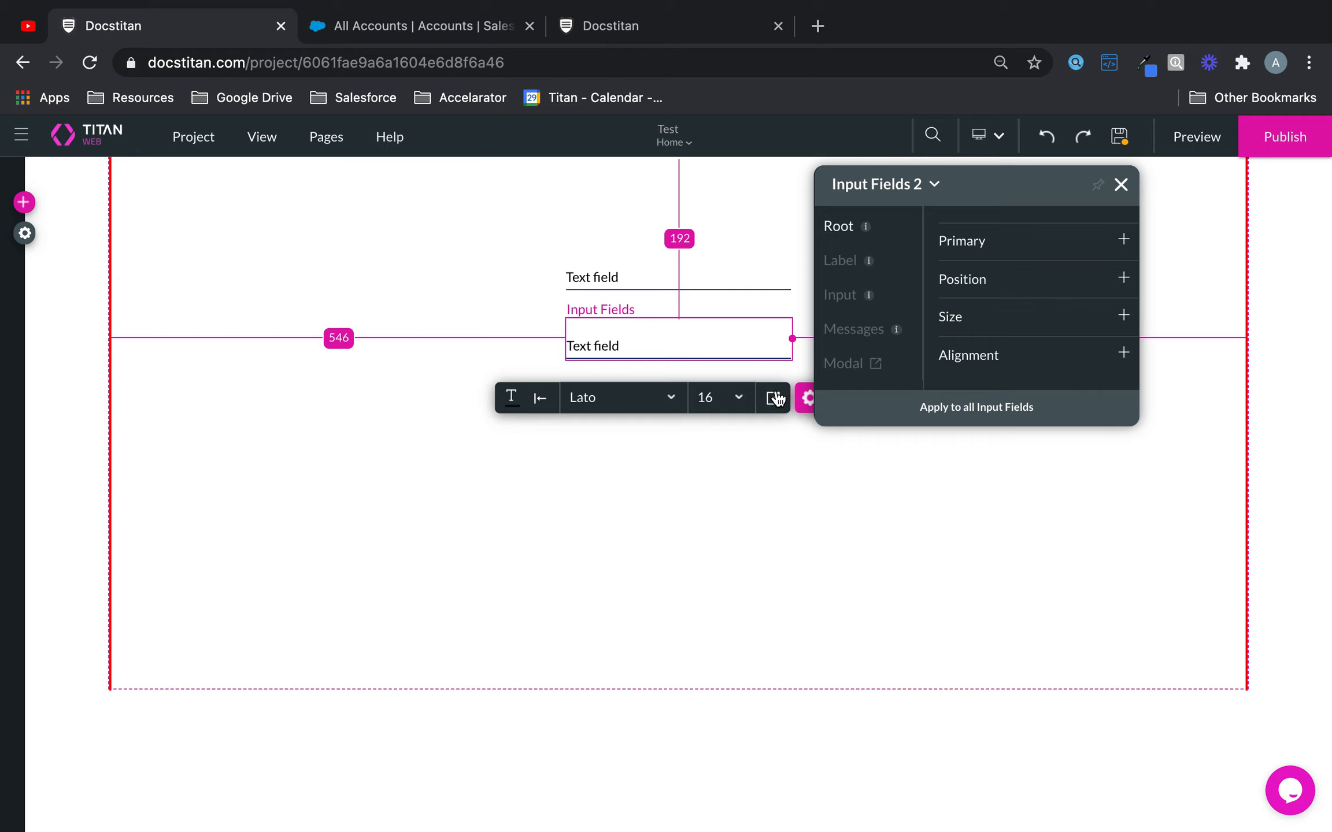
left_click(978, 254)
left_click(948, 268)
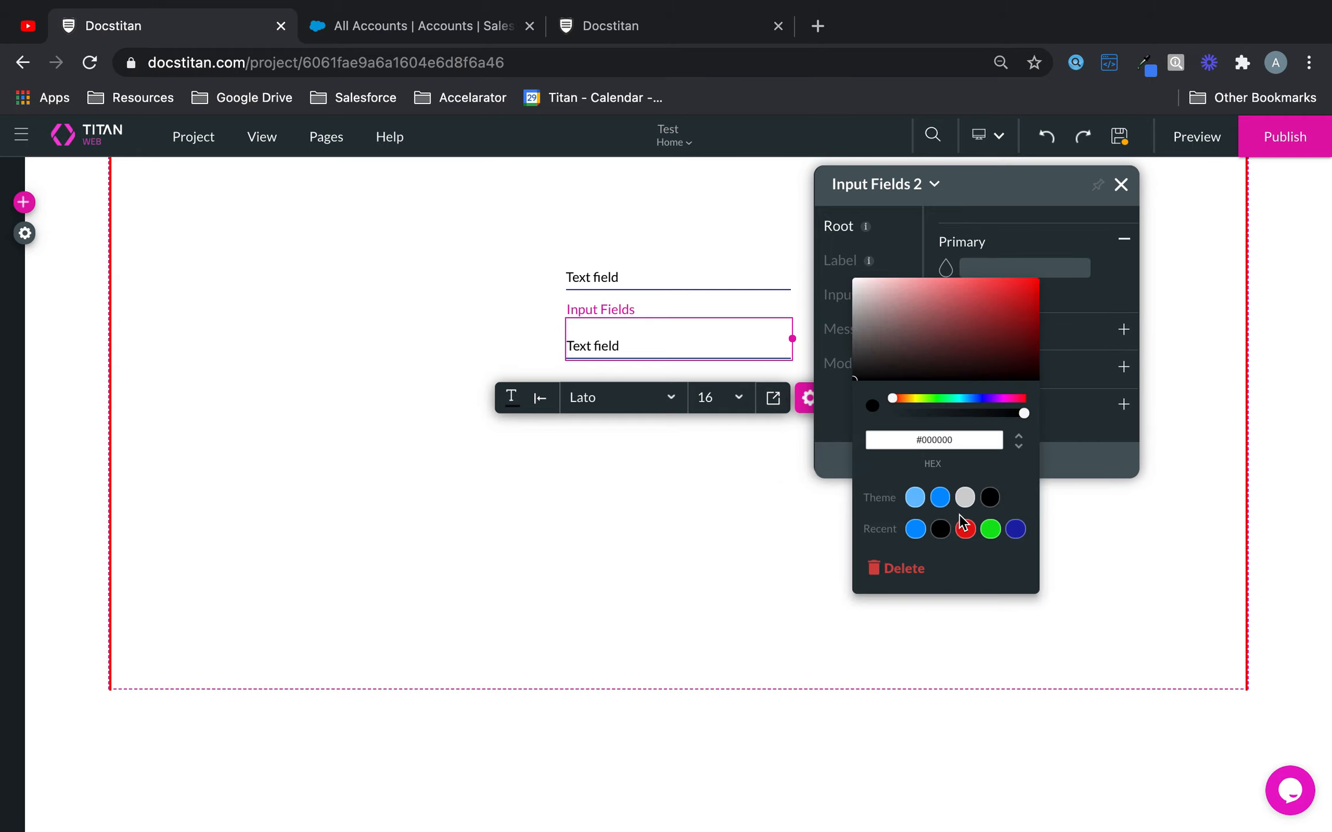
left_click(992, 529)
left_click(761, 472)
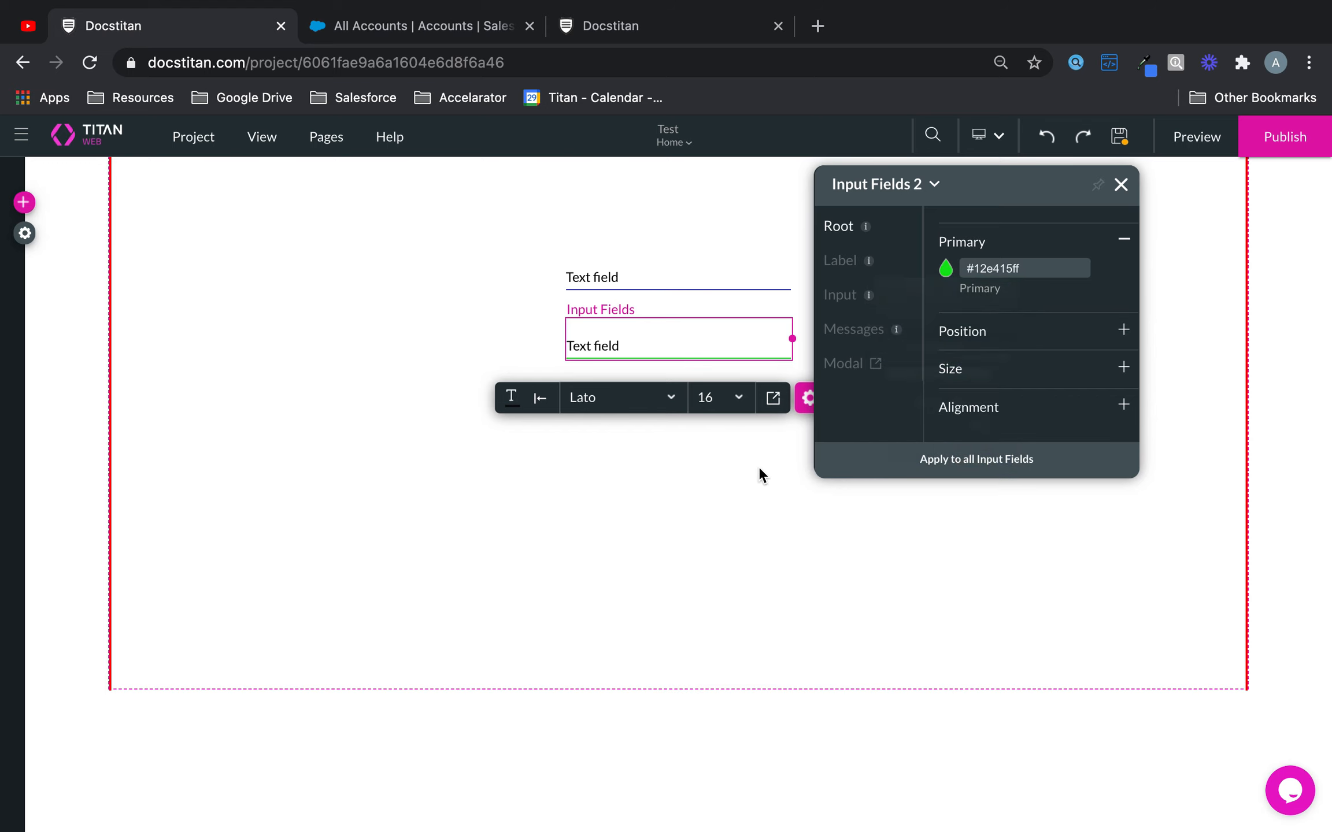
left_click(446, 338)
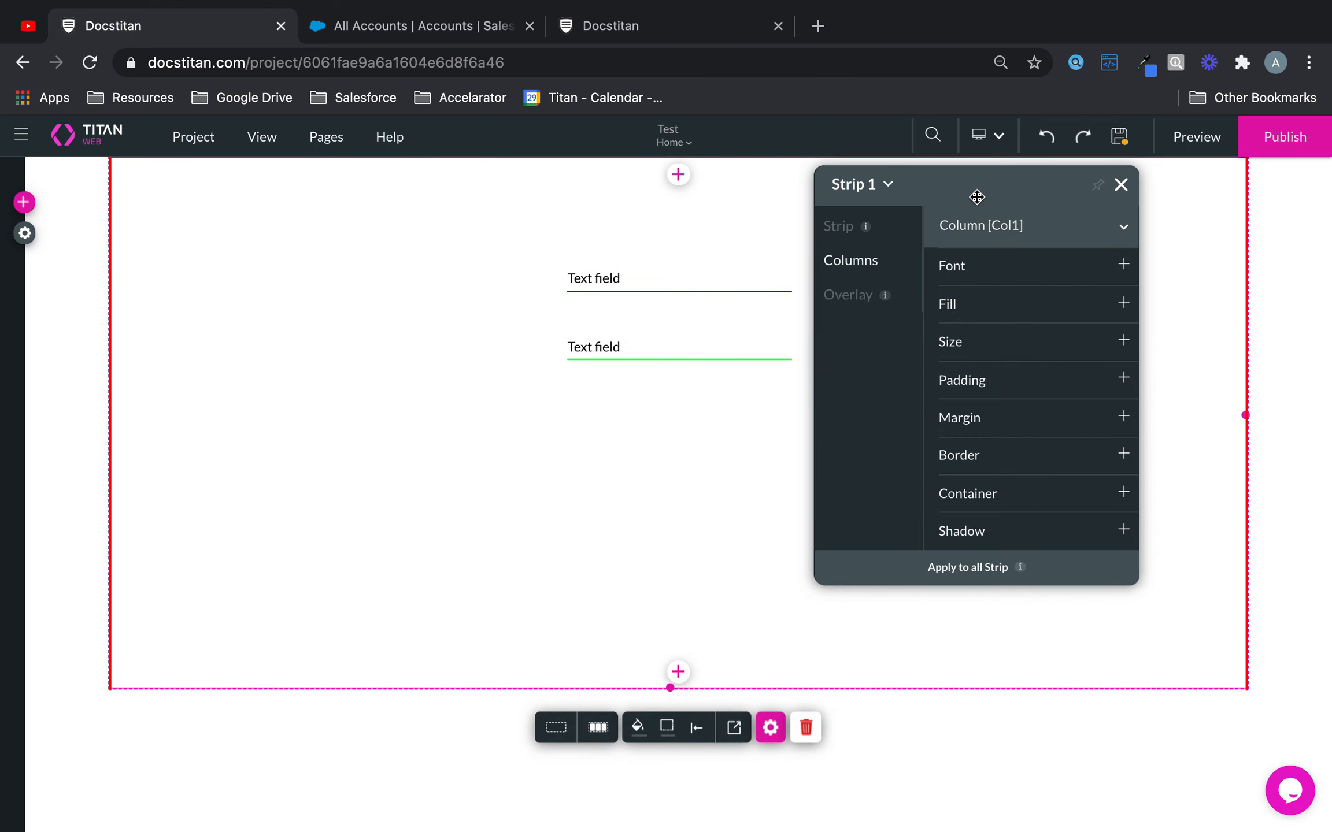
left_click(1121, 185)
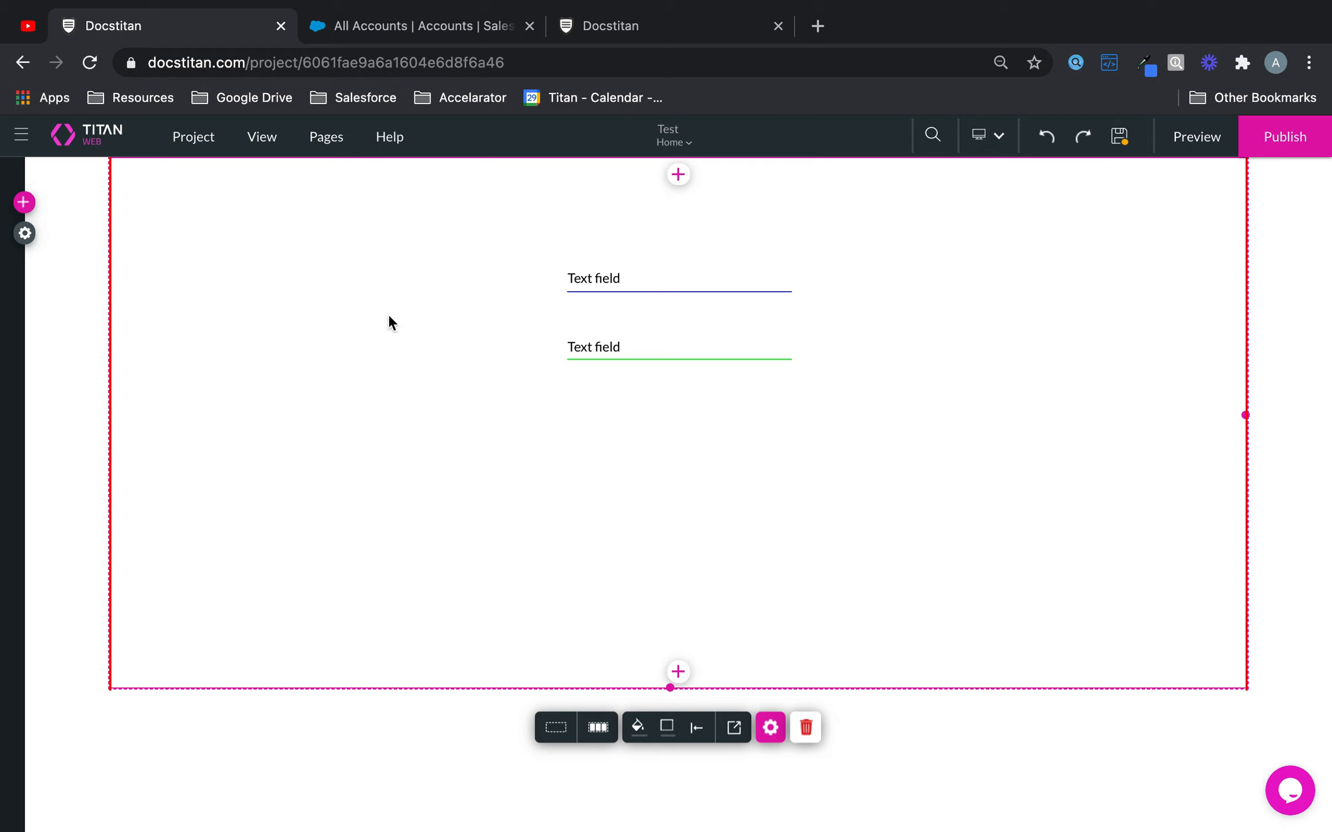
Add a third Text Field input below the green one and align it with the other fields.
left_click(24, 203)
left_click(32, 353)
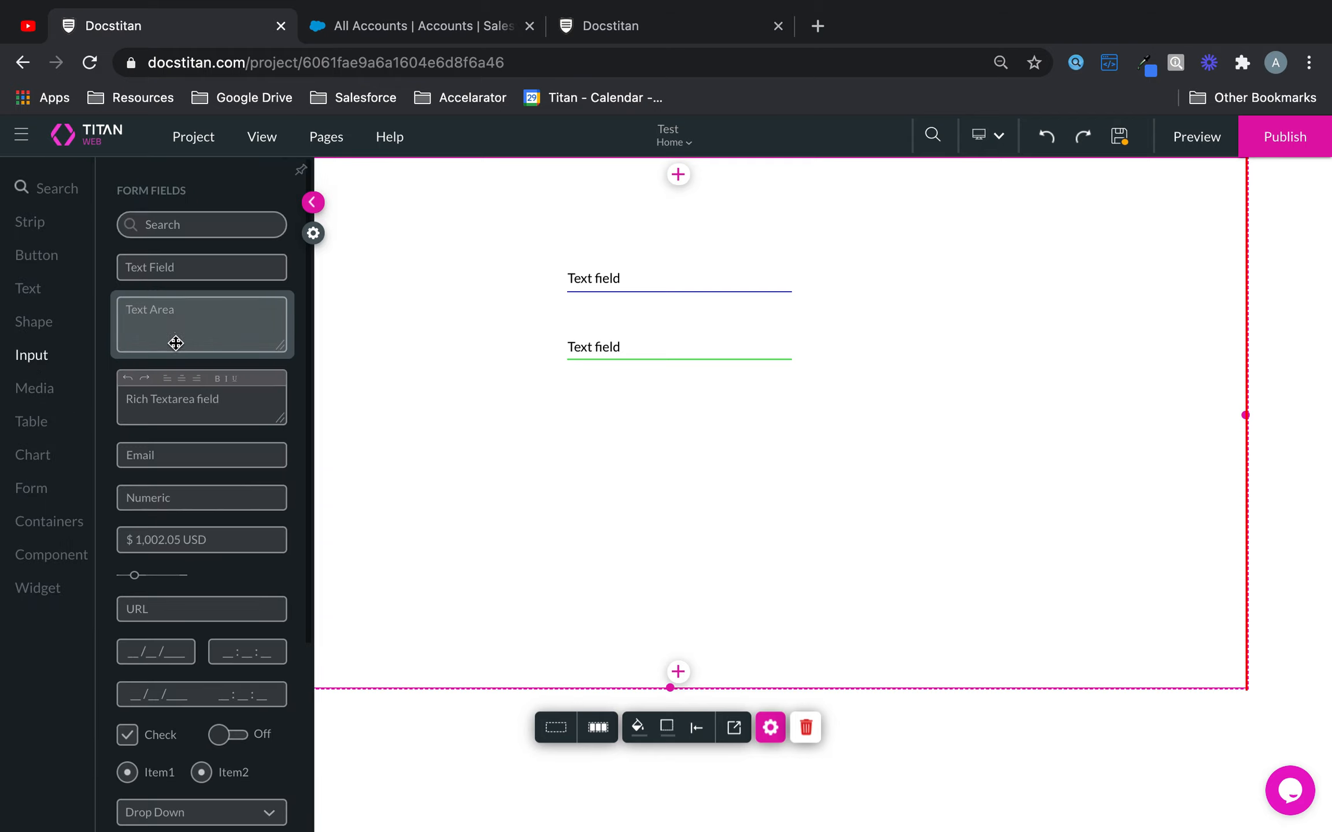
left_click_drag(173, 274, 628, 449)
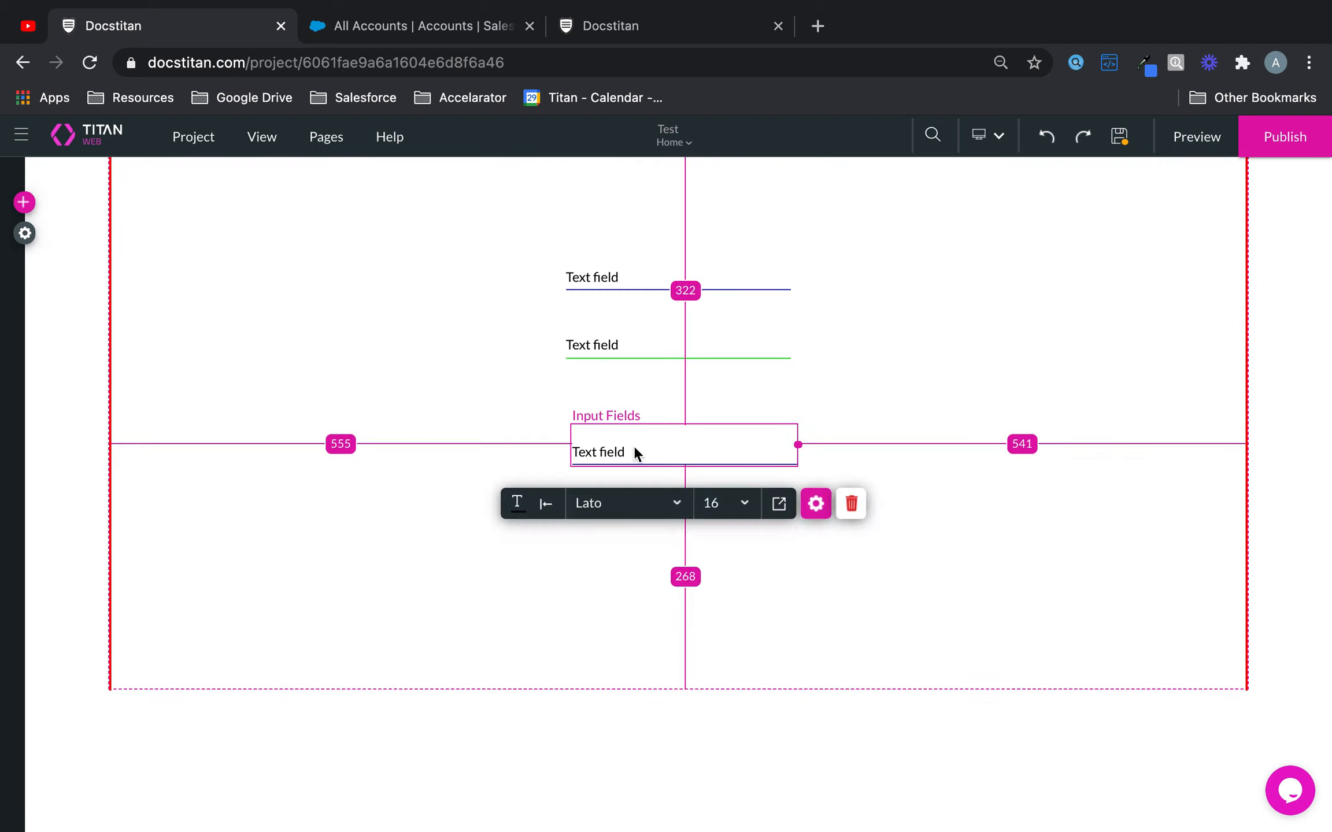
left_click(636, 427)
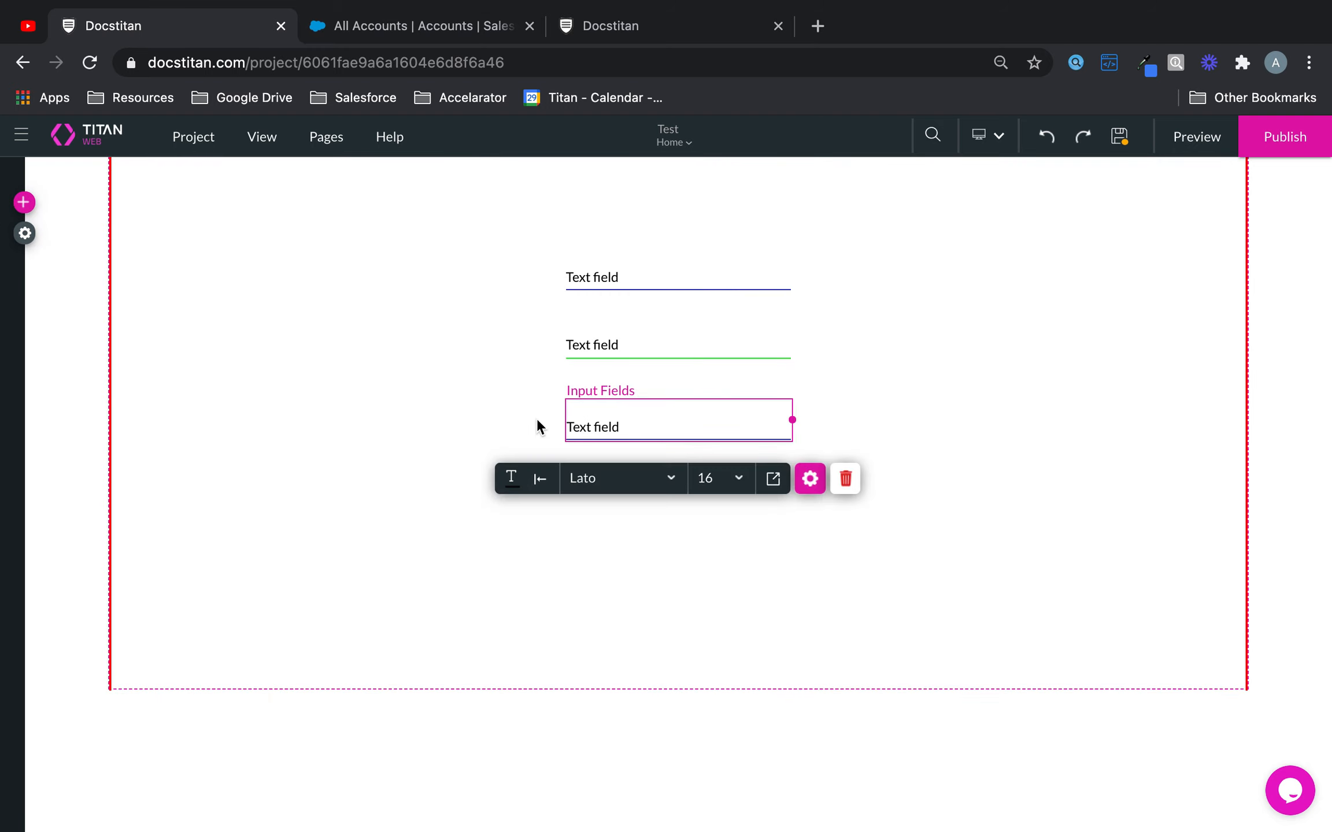
left_click(509, 419)
left_click(202, 134)
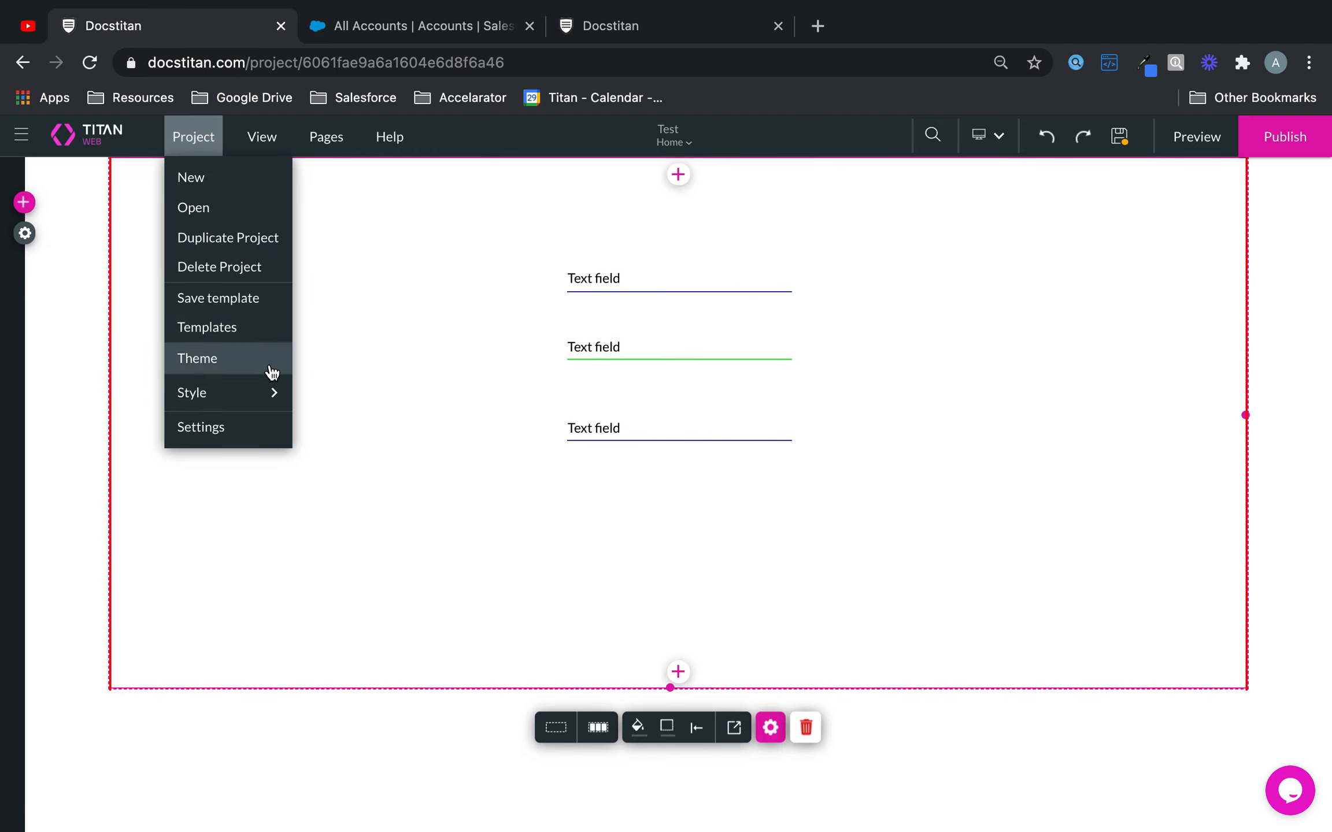
mouse_move(261, 396)
left_click(322, 405)
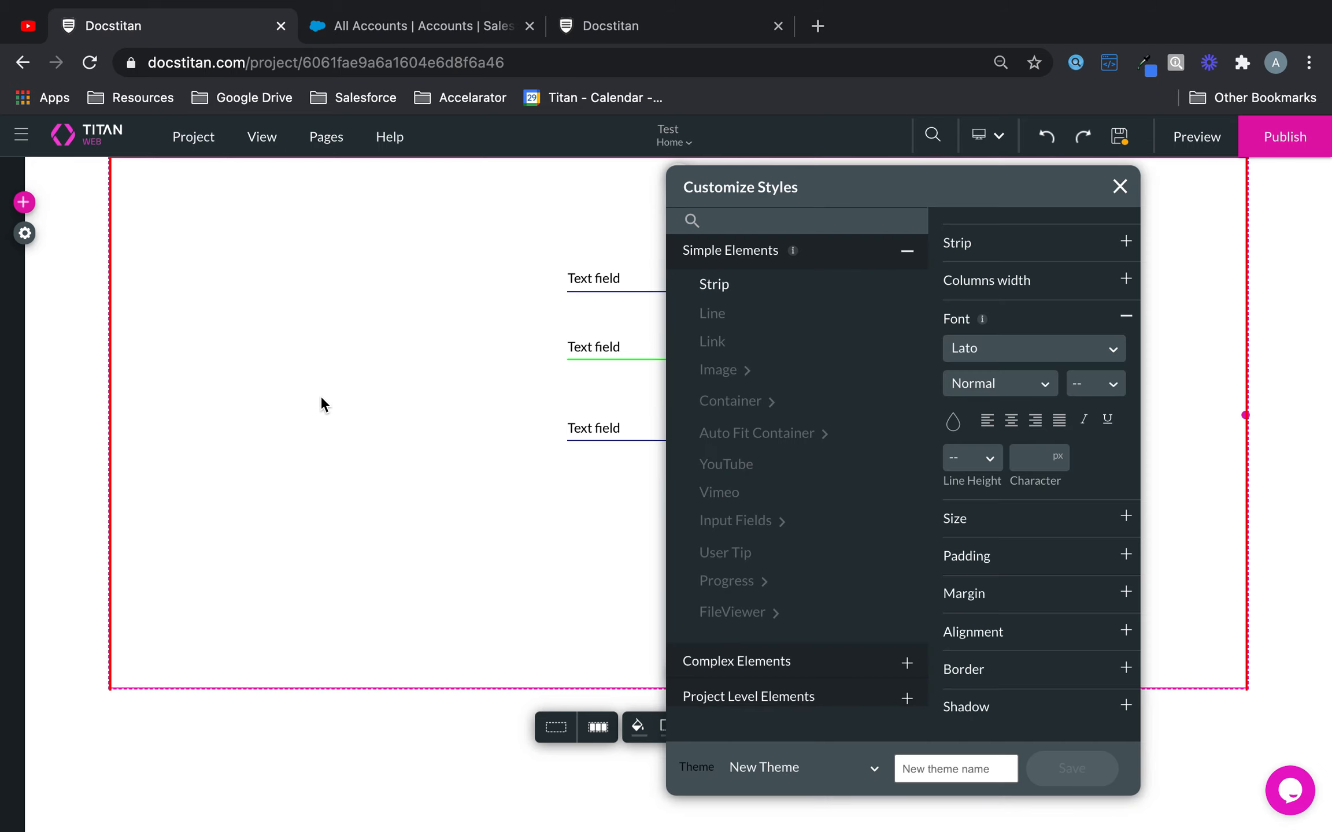
left_click(1119, 187)
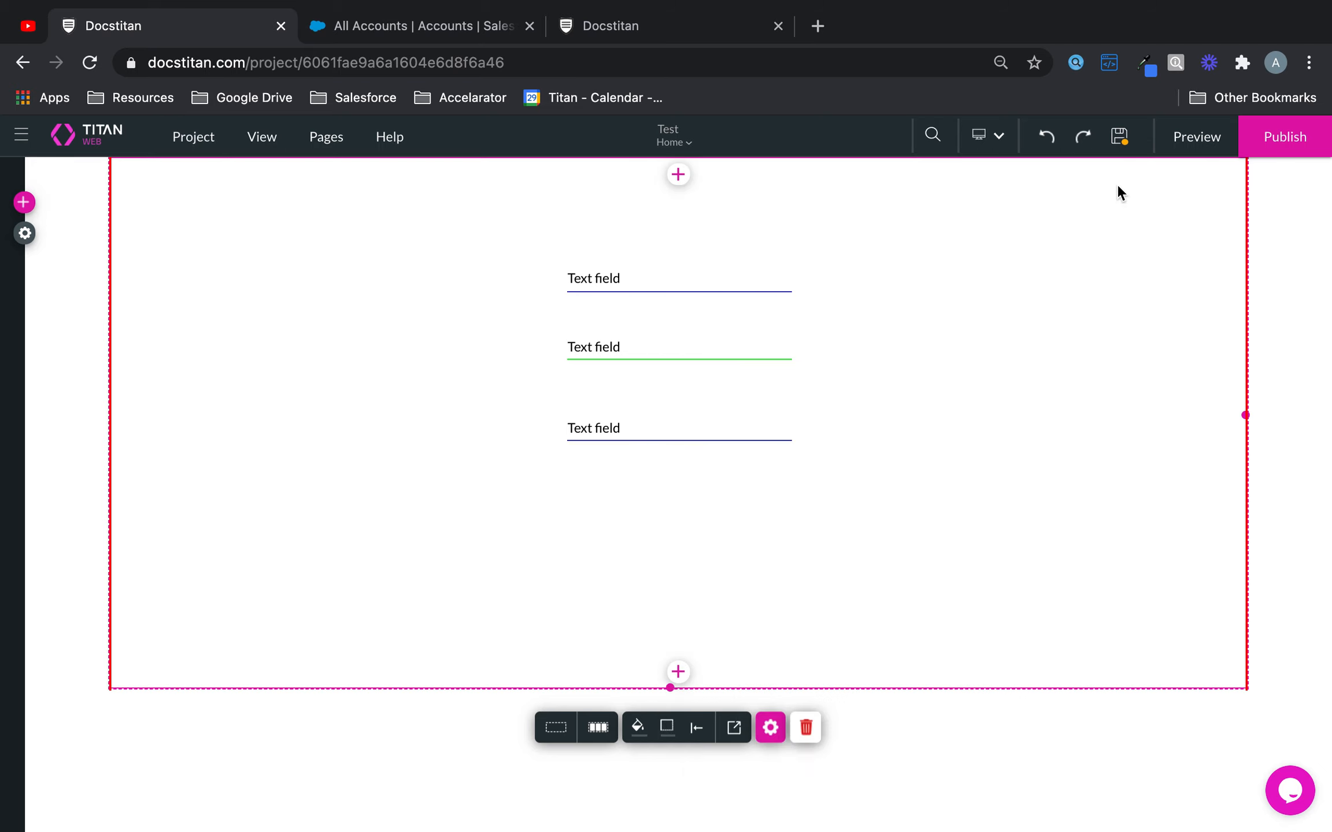
Delete all three text fields from the strip.
mouse_move(553, 235)
left_mouse_down()
mouse_move(699, 477)
mouse_move(624, 232)
mouse_move(628, 250)
left_mouse_up()
left_click(628, 252)
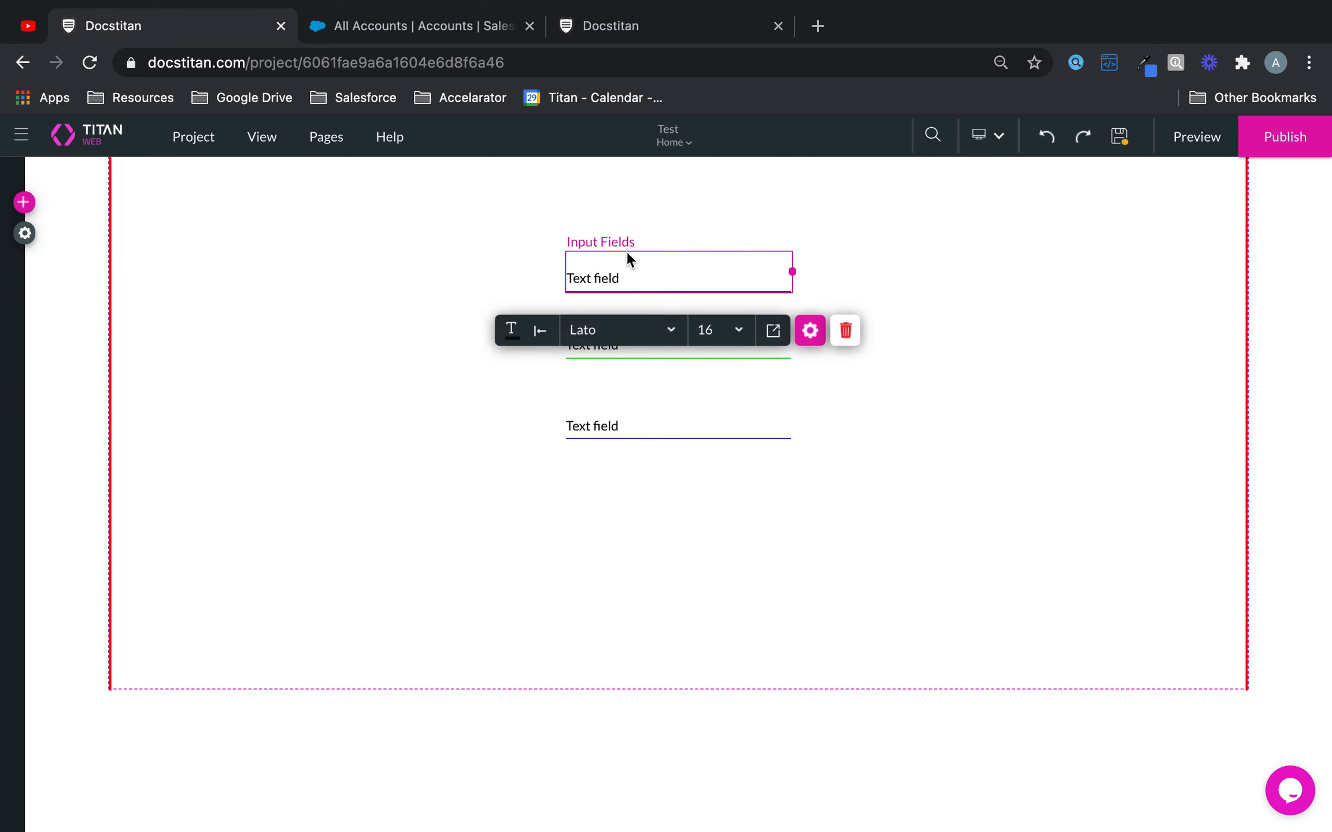
left_click(854, 341)
left_click(725, 345)
left_click(843, 395)
left_click(785, 414)
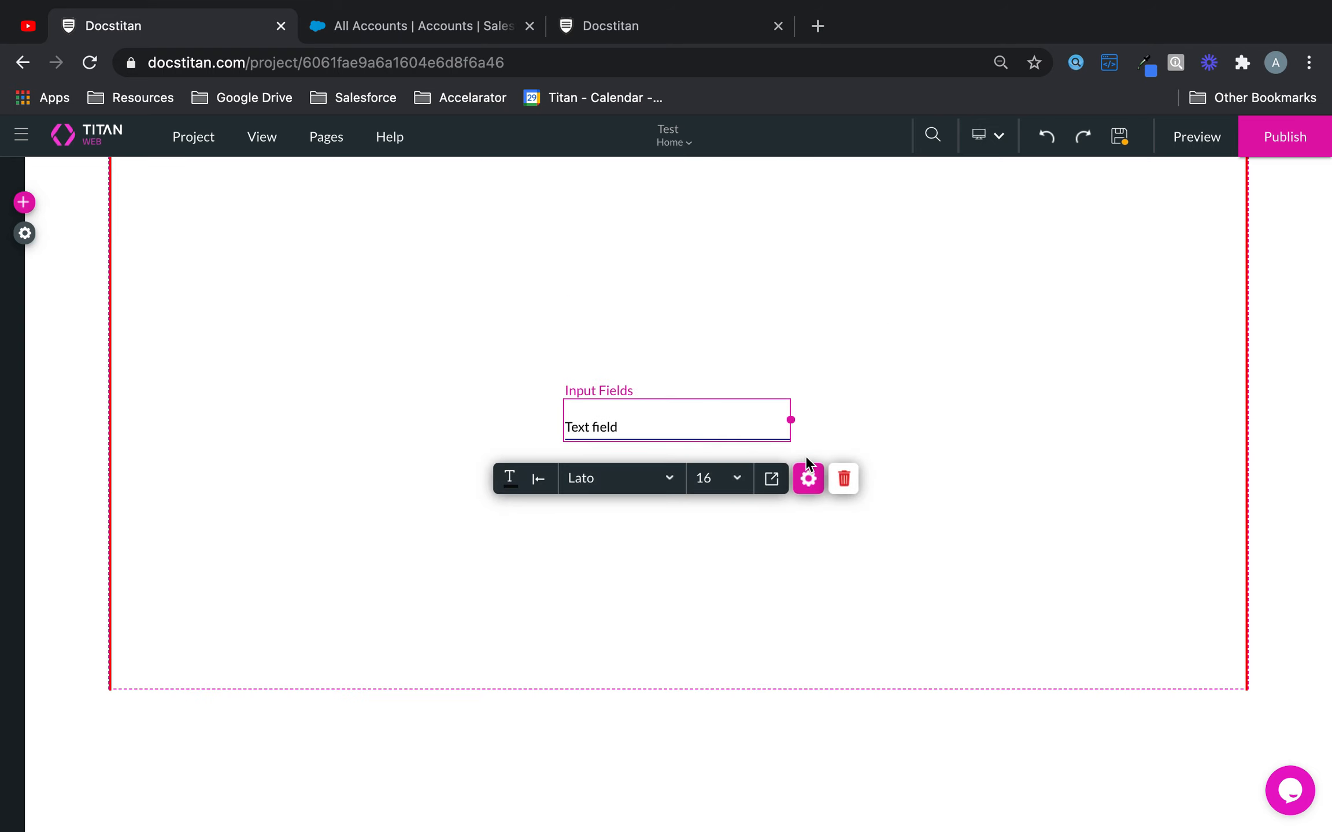
left_click(844, 478)
Add an Auto Fit Container to the empty strip, left of its center.
left_click(24, 203)
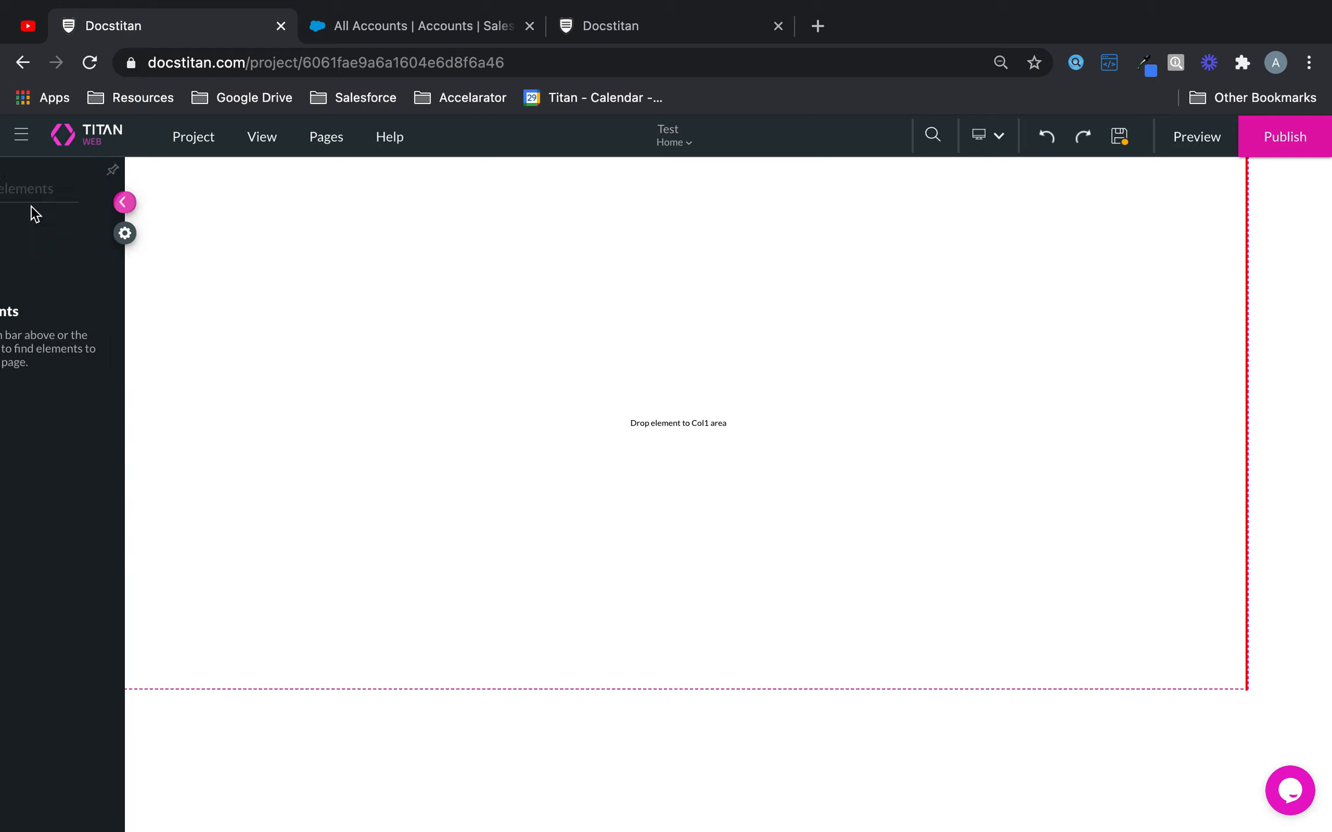
left_click(50, 523)
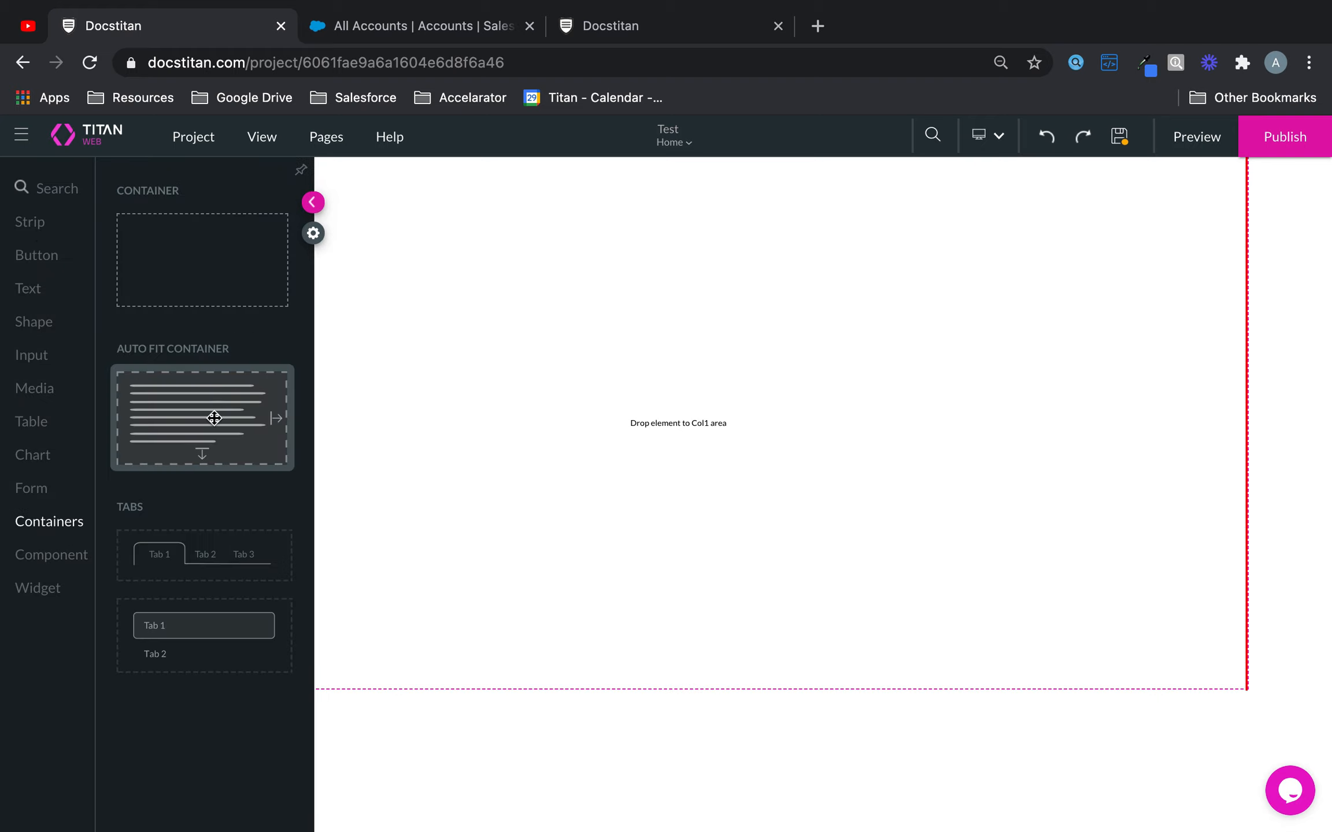
left_click_drag(214, 413, 432, 250)
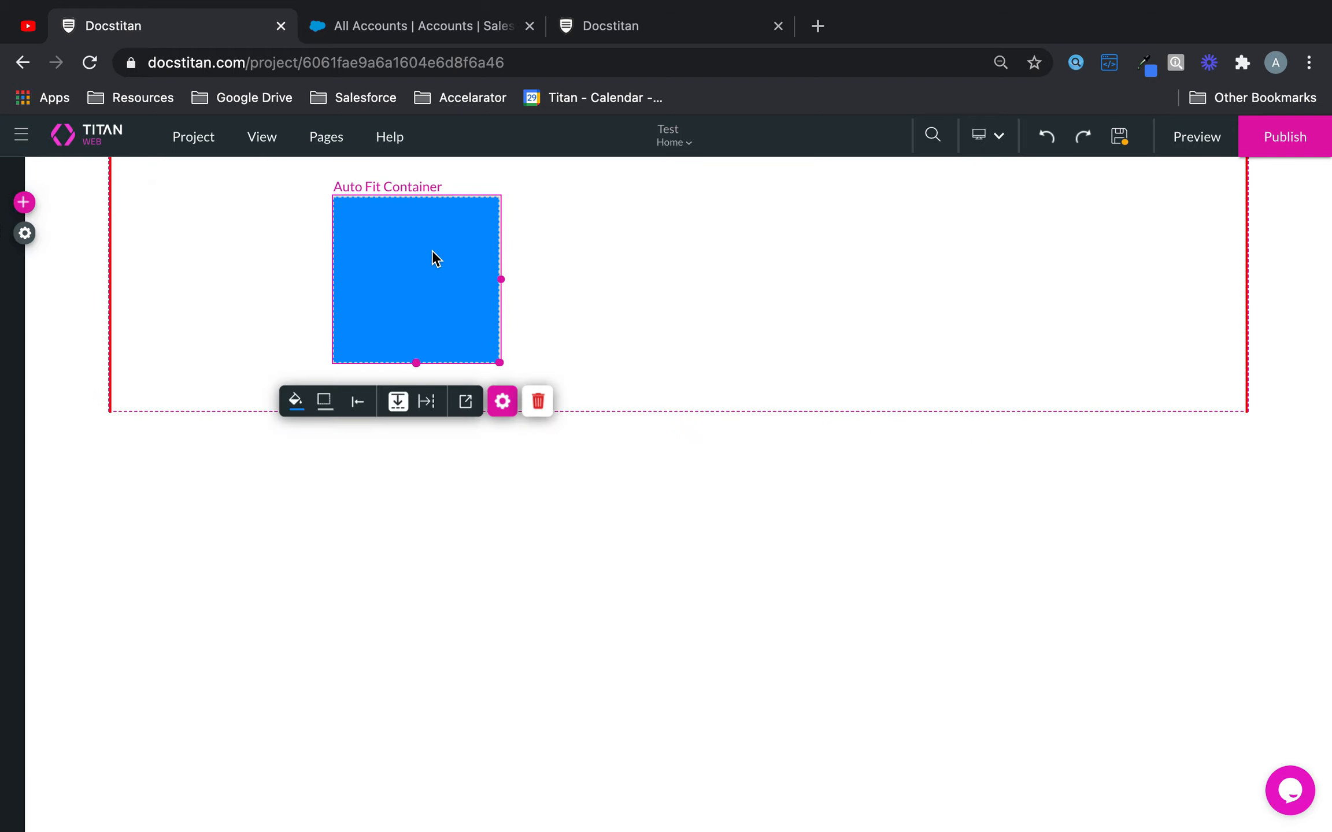
Set the project-wide fill color of Auto Fit Containers to red #e41212 and close the style configuration.
left_click(205, 145)
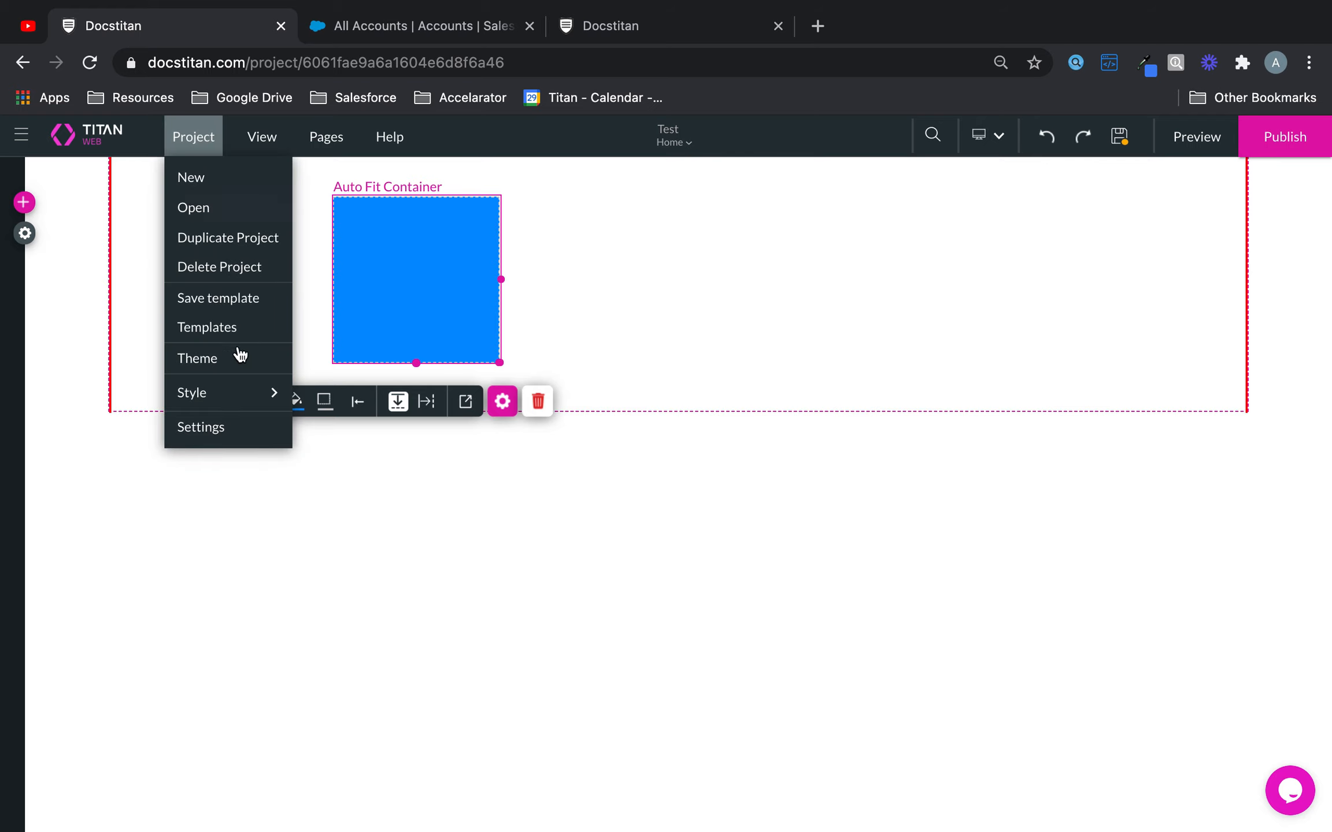
mouse_move(250, 395)
left_click(374, 393)
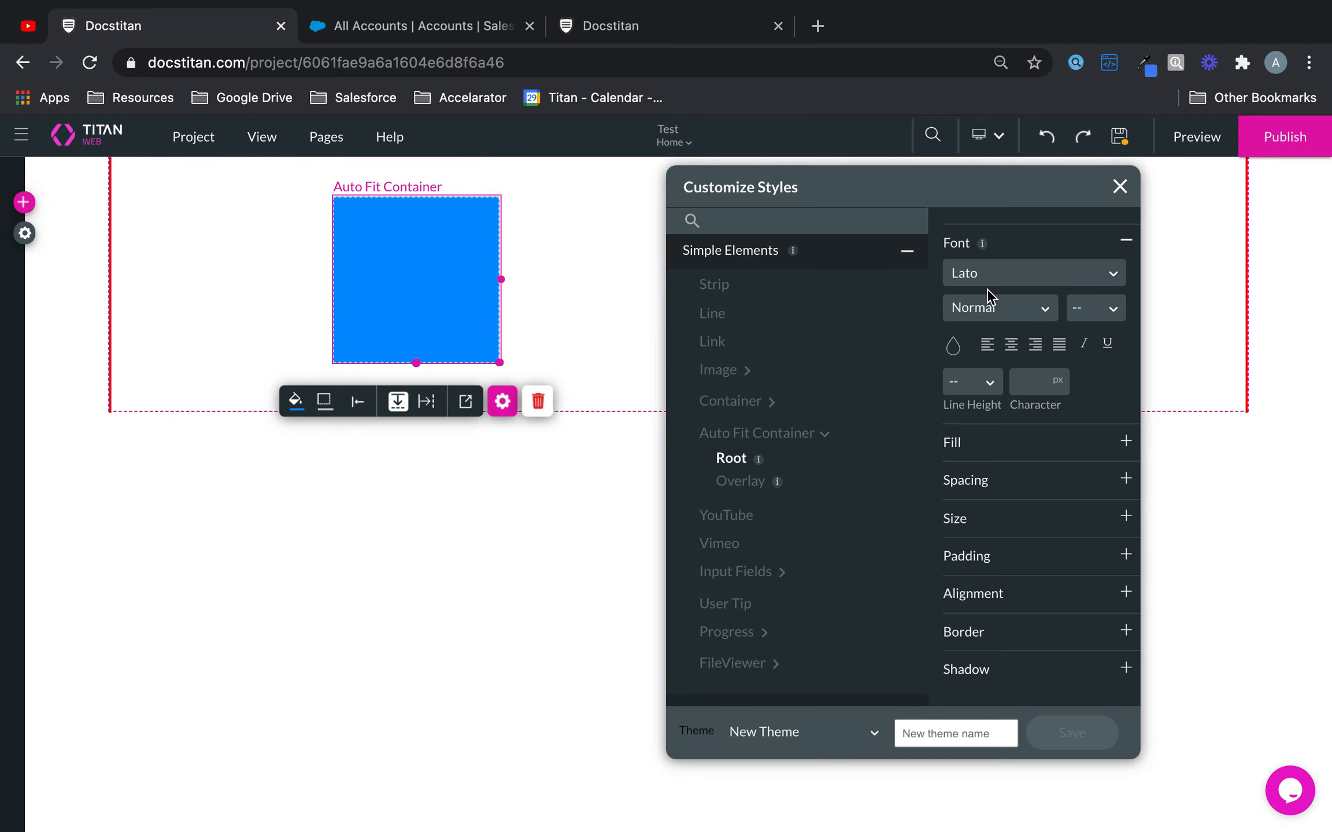
left_click(1125, 245)
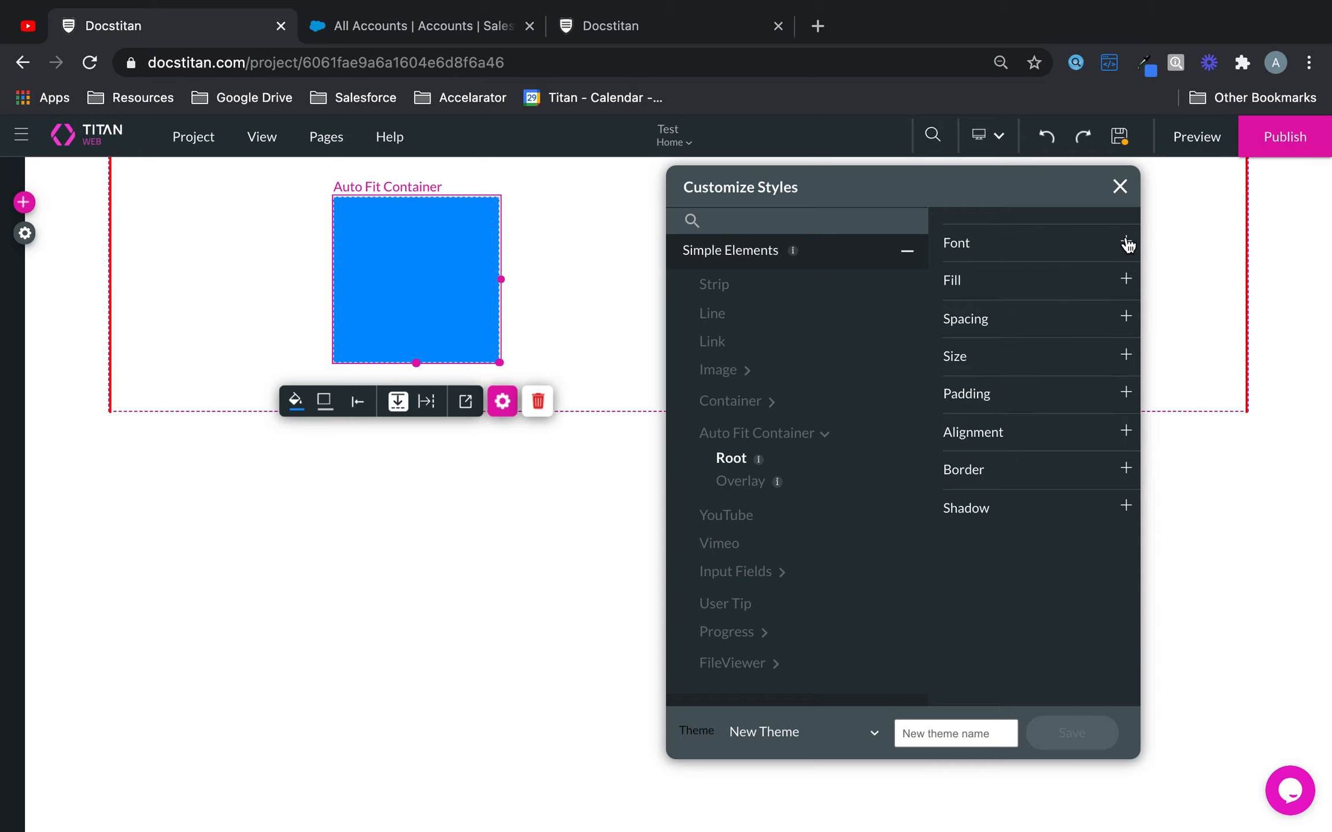
left_click(1035, 283)
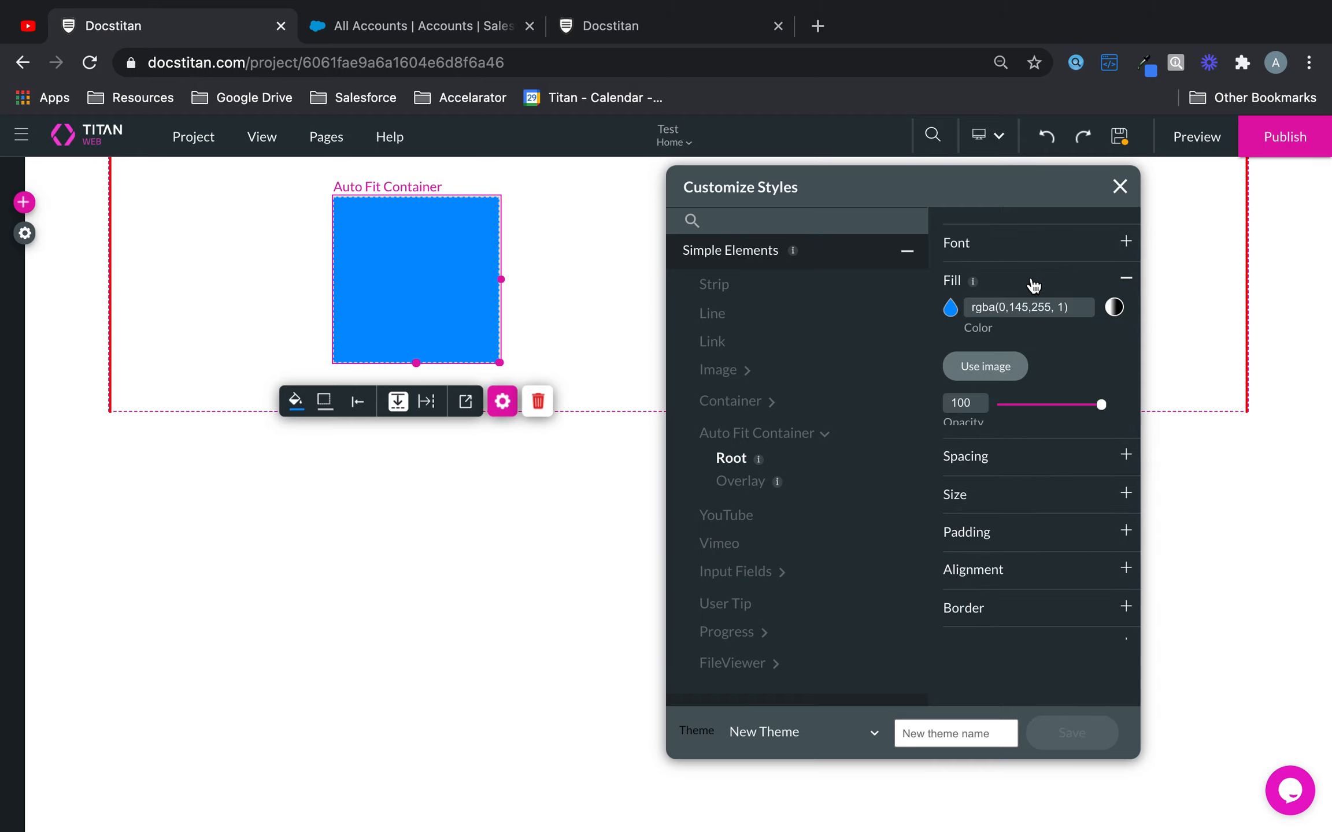
left_click(950, 307)
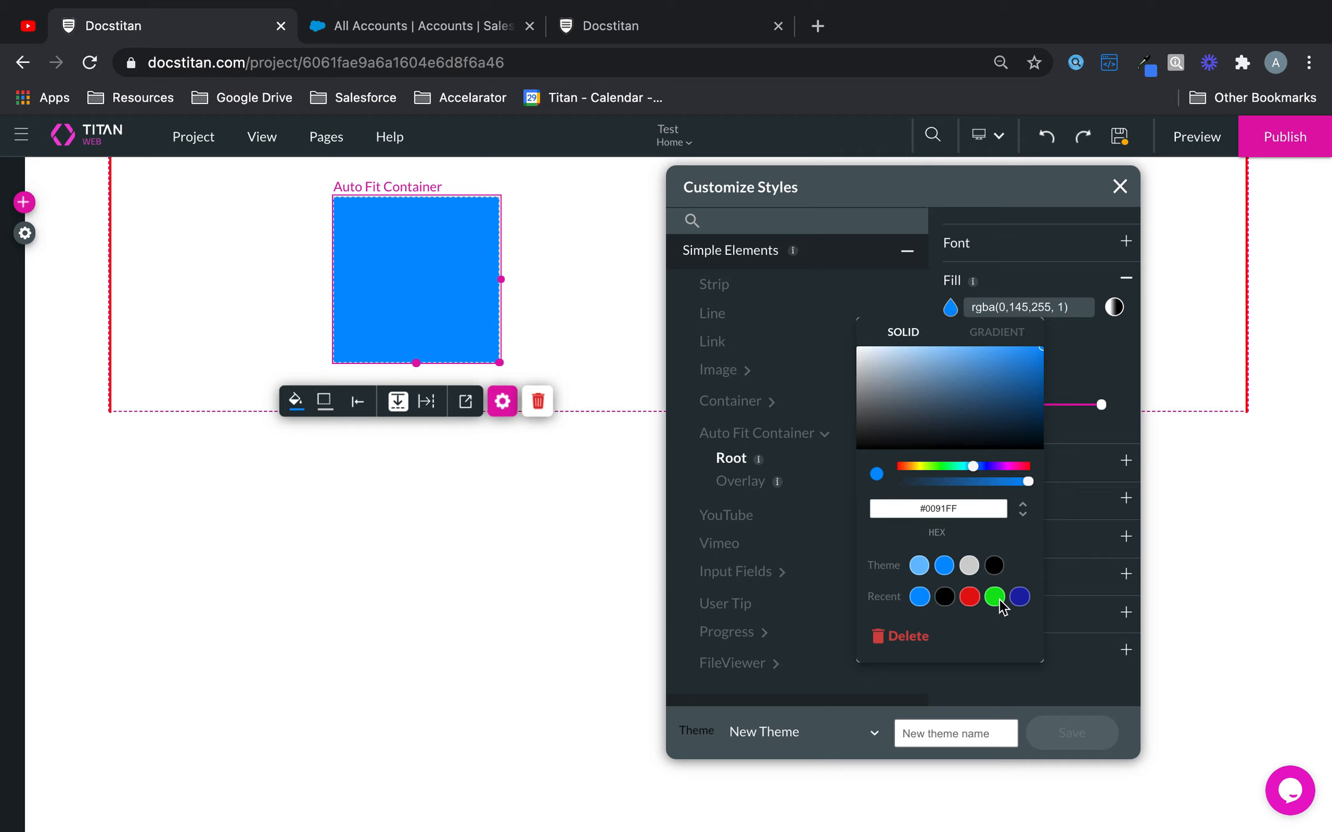
left_click(970, 598)
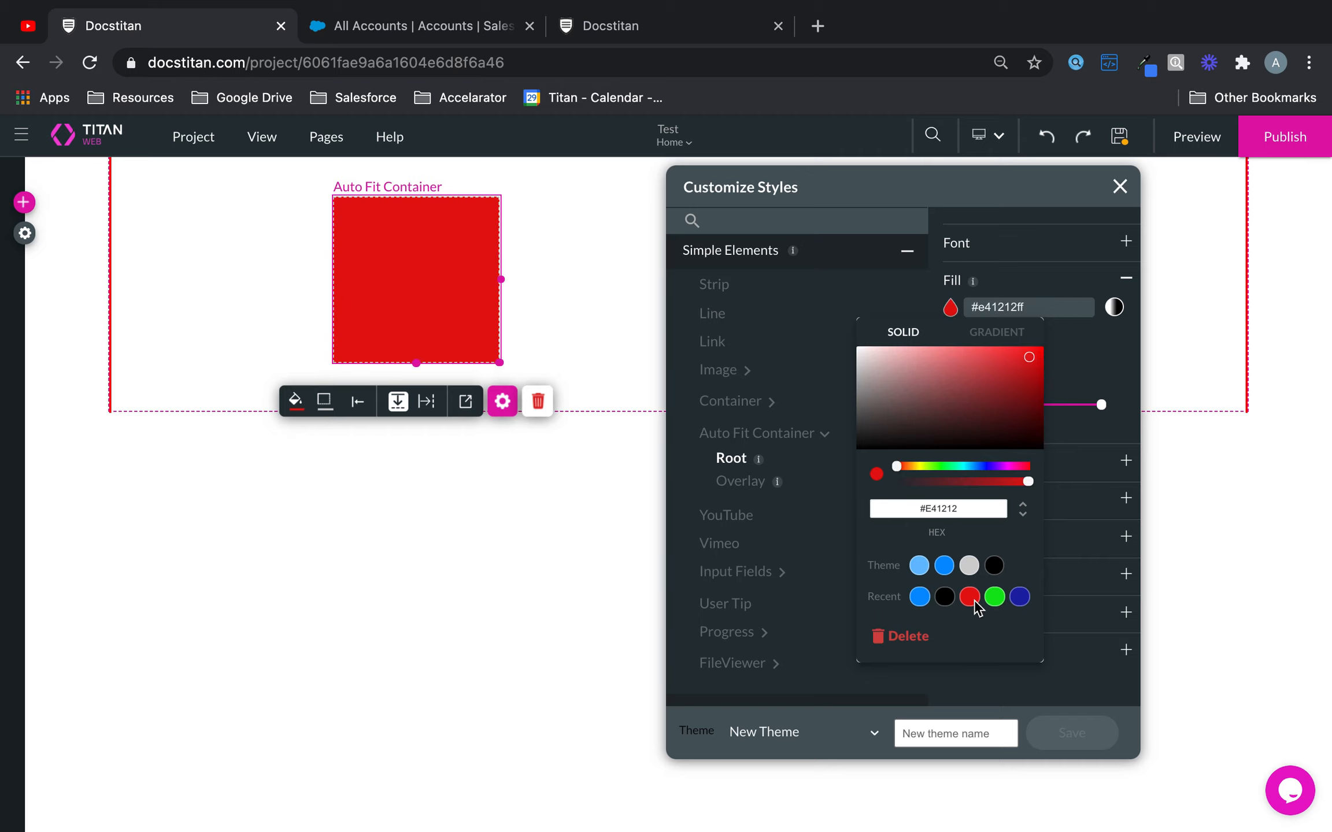
left_click(1118, 185)
left_click(1119, 185)
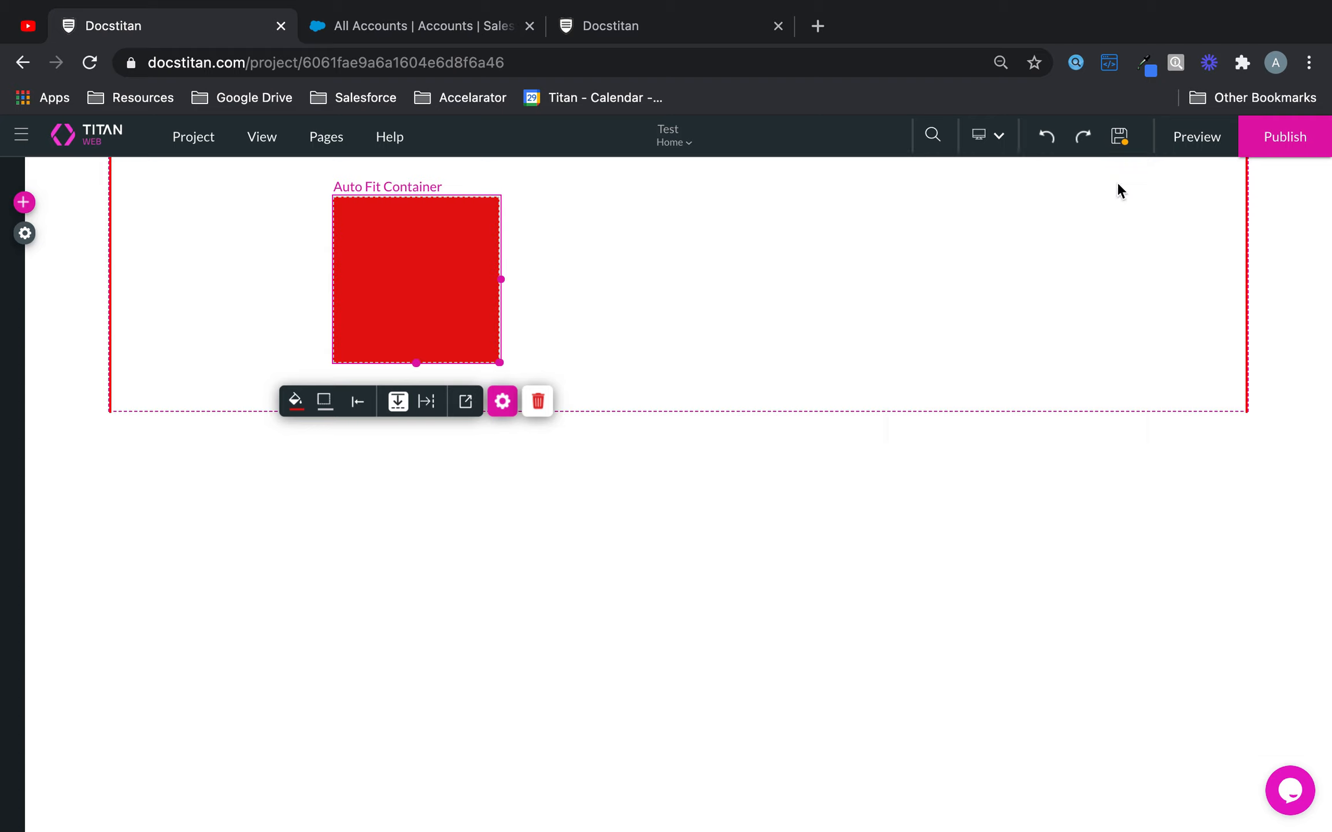
Add a second Auto Fit Container to the strip, beside the existing red one.
left_click(24, 207)
left_click(48, 523)
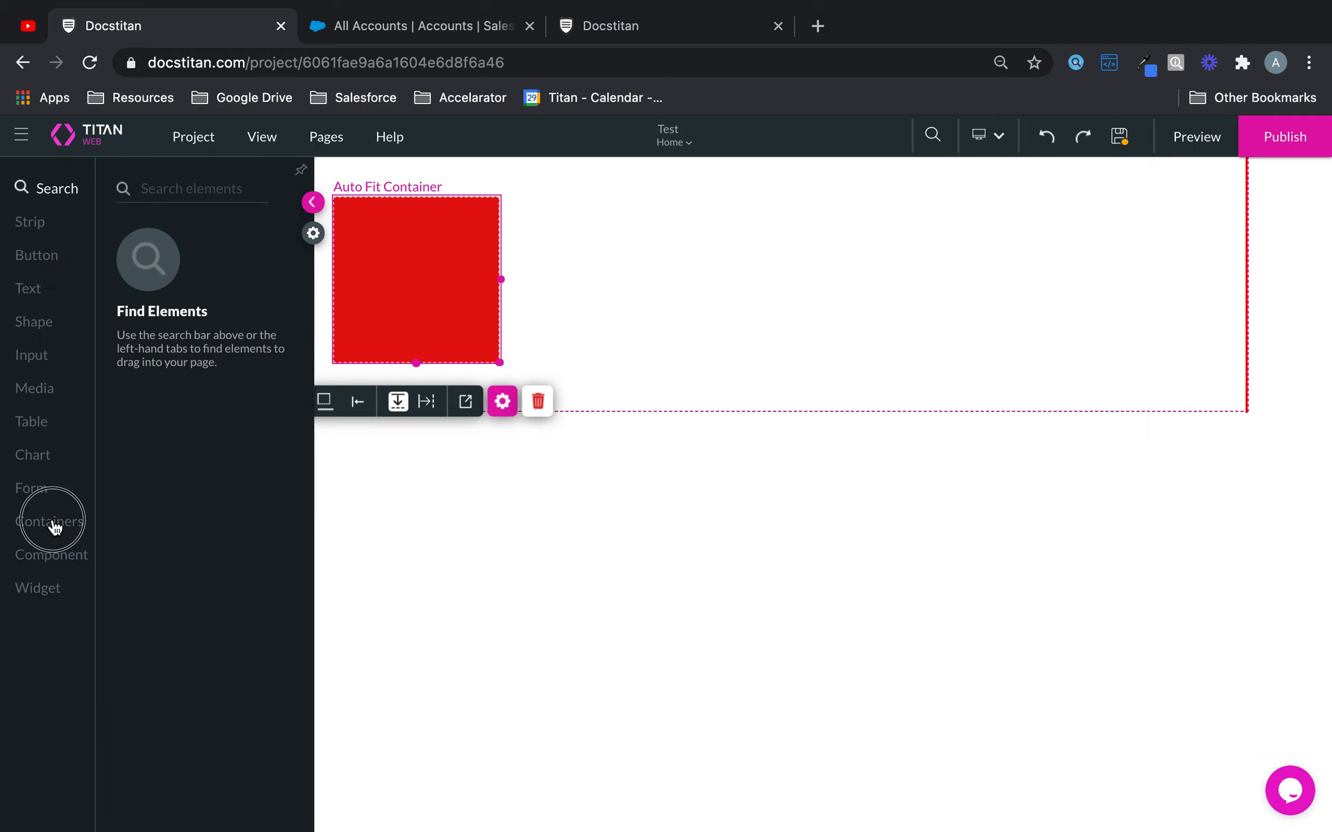
left_click_drag(187, 419, 643, 252)
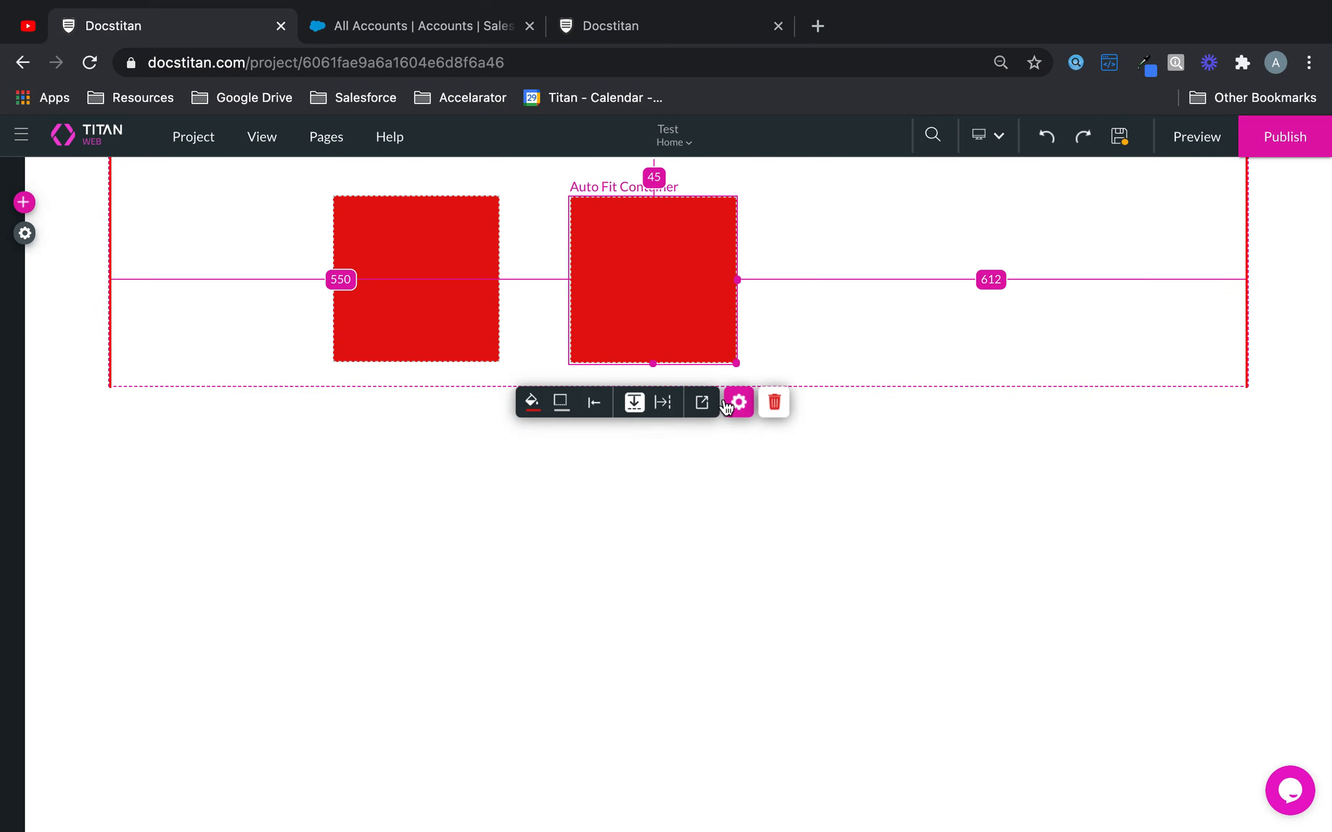
Open the second container's own style settings and set its individual fill color to dark blue #1B21AA.
left_click(700, 404)
left_click(531, 401)
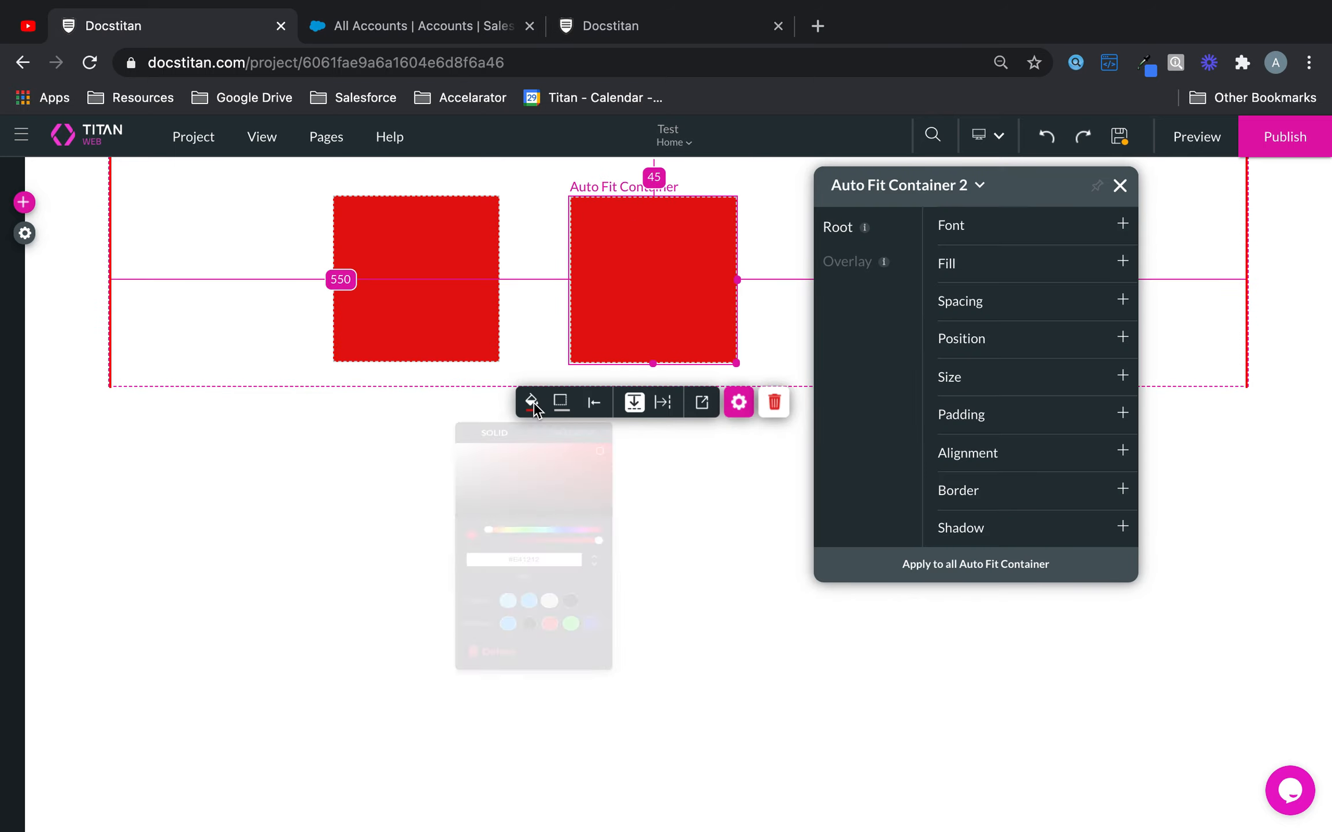
left_click(604, 702)
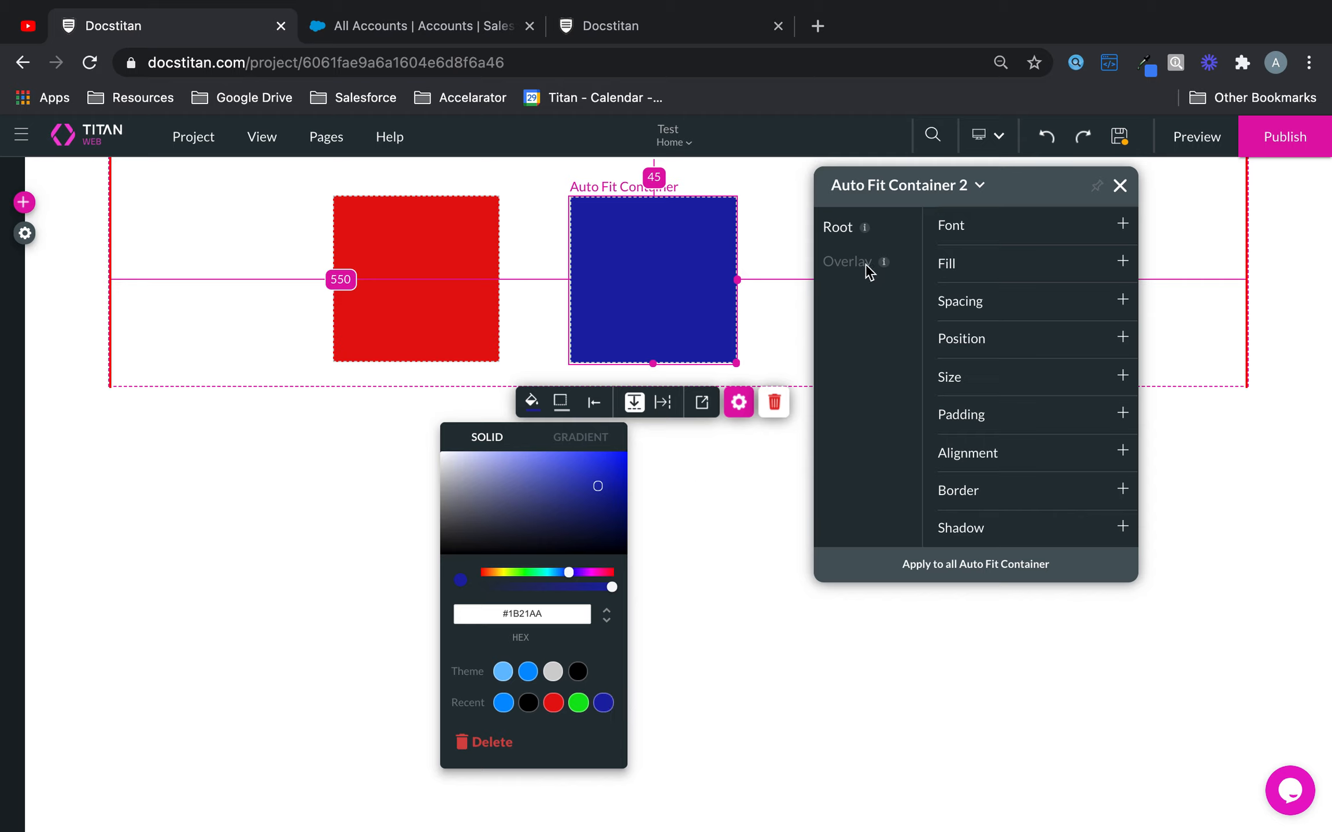
left_click(789, 339)
left_click(24, 201)
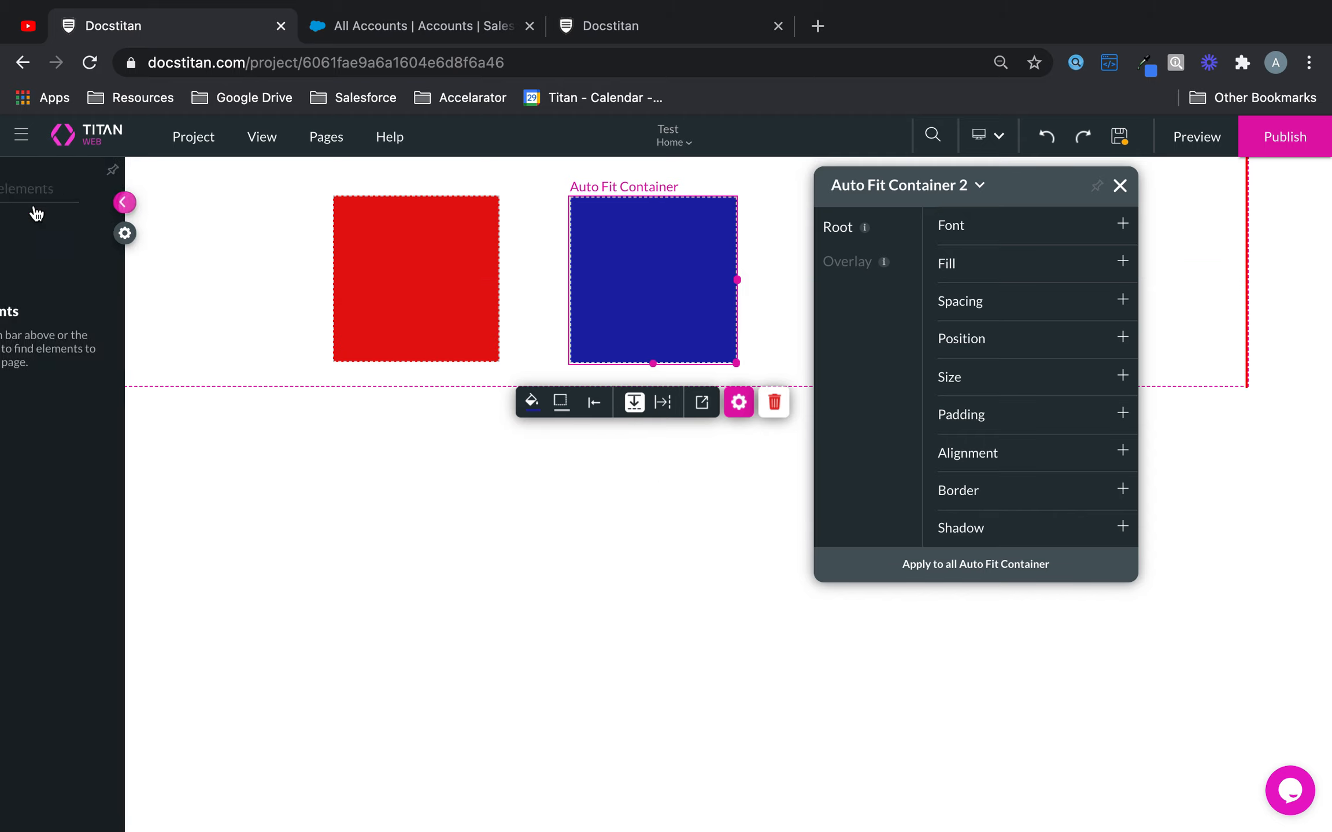
left_click(55, 528)
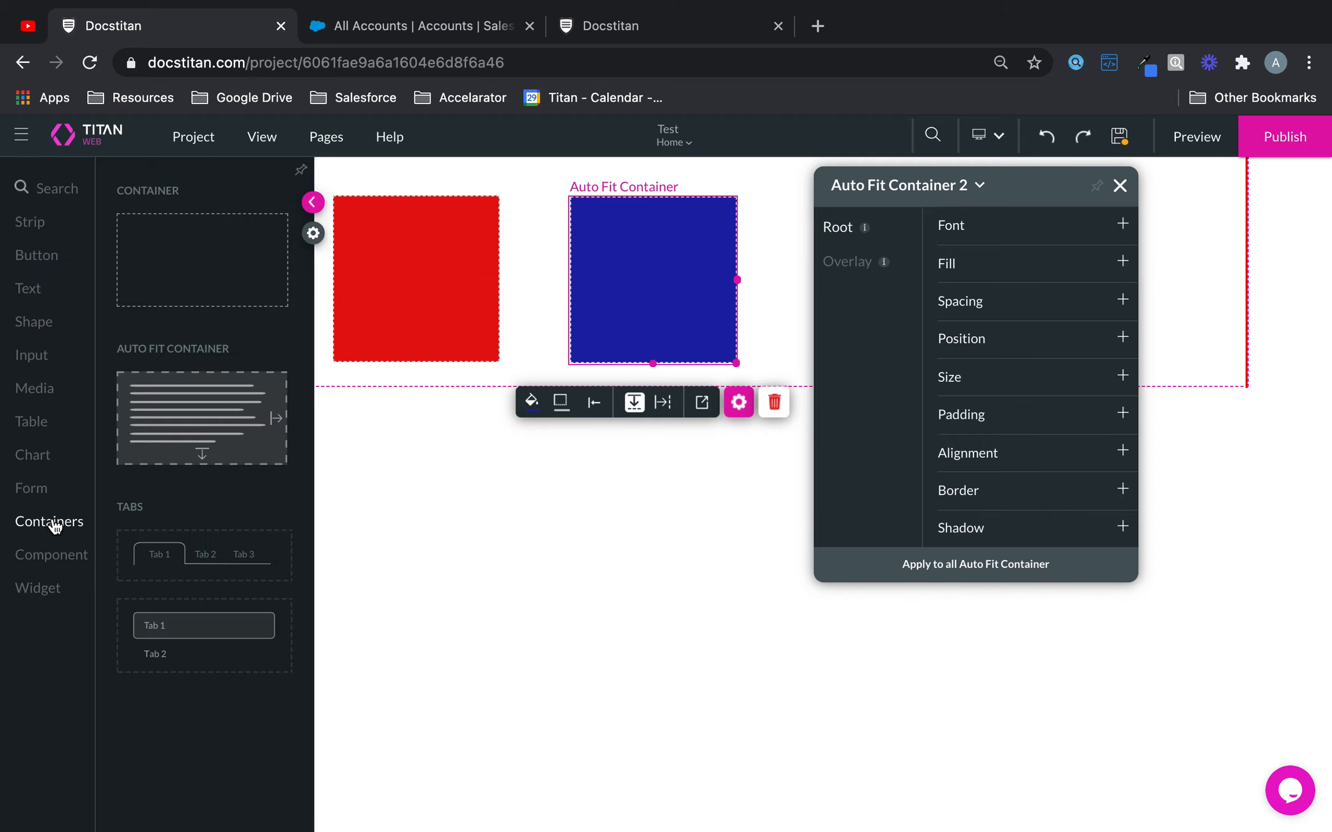
left_click_drag(196, 407, 870, 271)
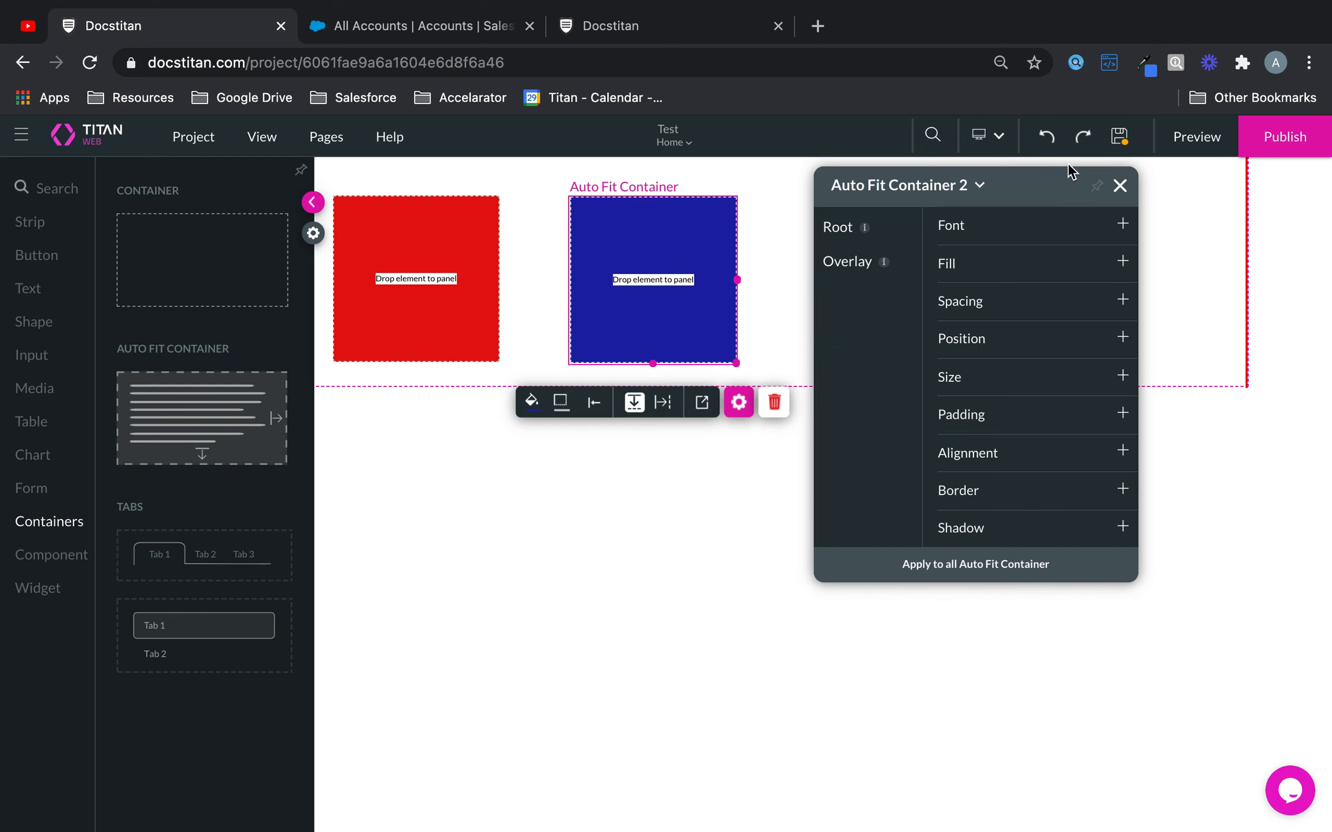
Close the second container's style settings and add a third Auto Fit Container on the far side of the blue one.
left_click(1120, 185)
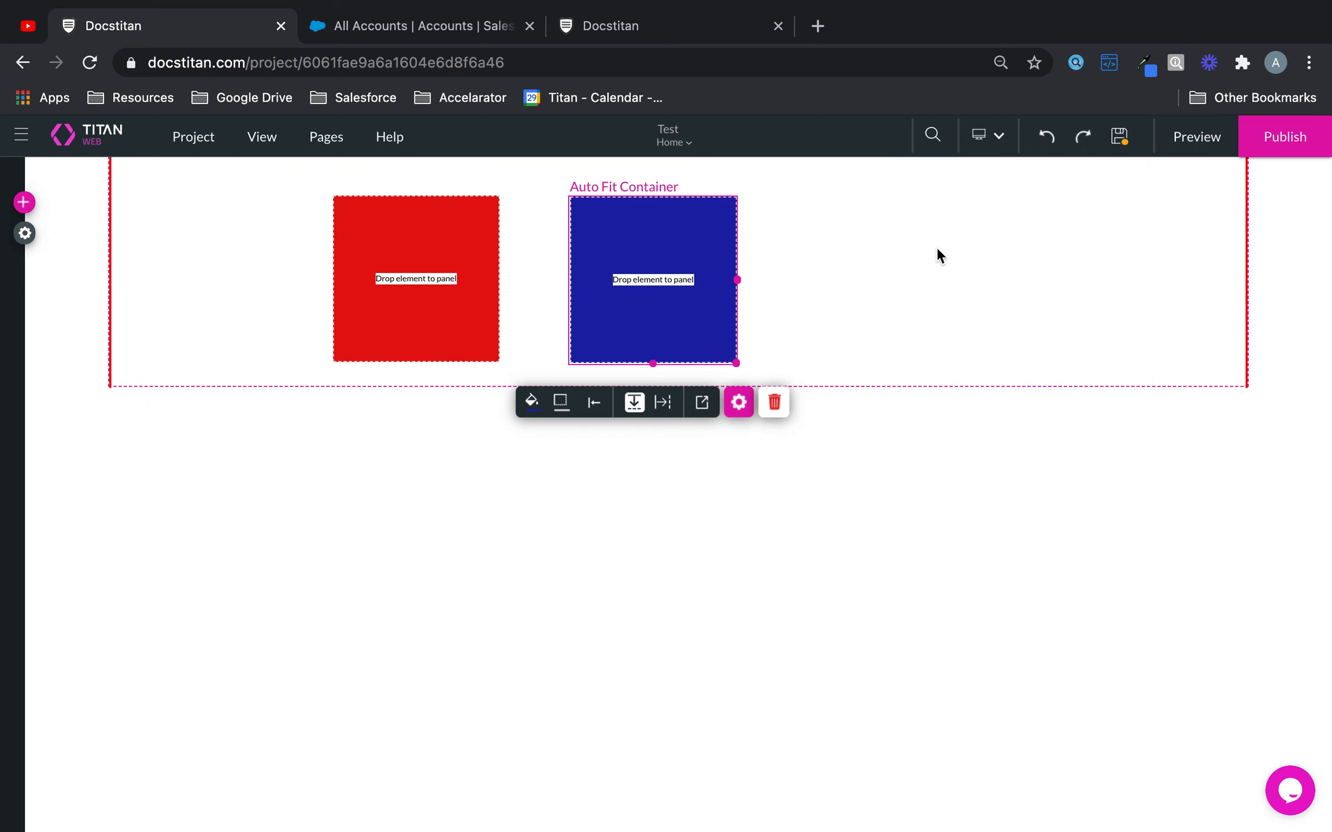
left_click(26, 213)
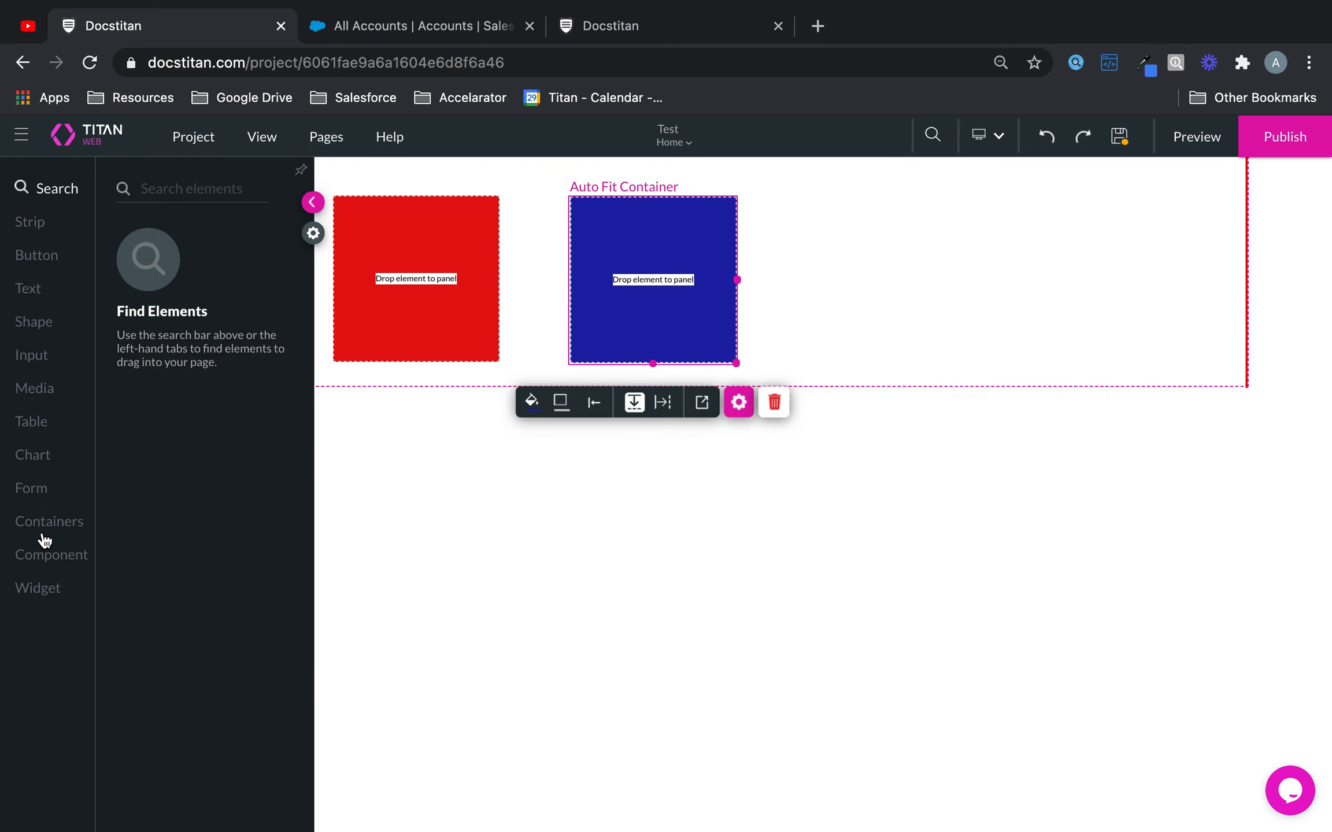
left_click(46, 523)
left_click_drag(199, 416, 858, 241)
left_click(142, 97)
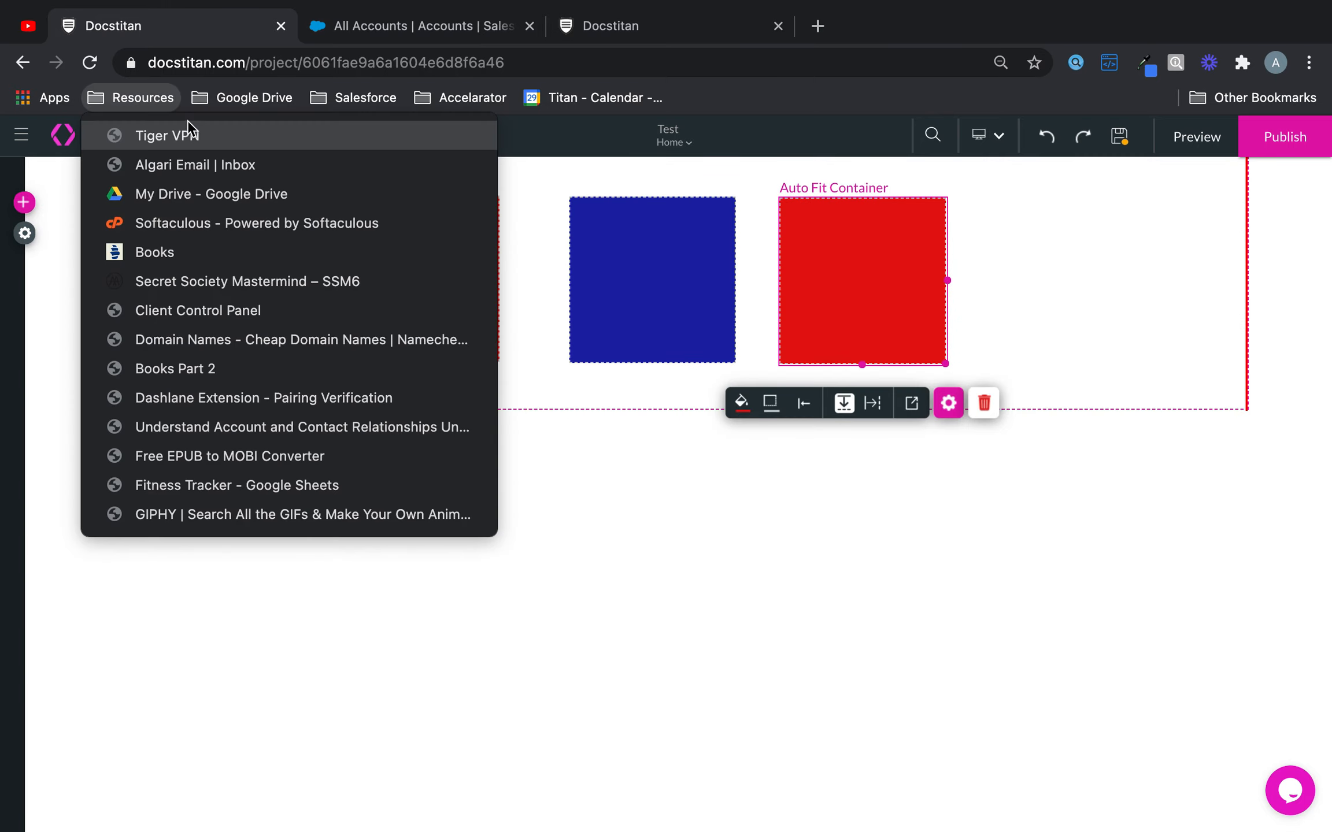
left_click(174, 776)
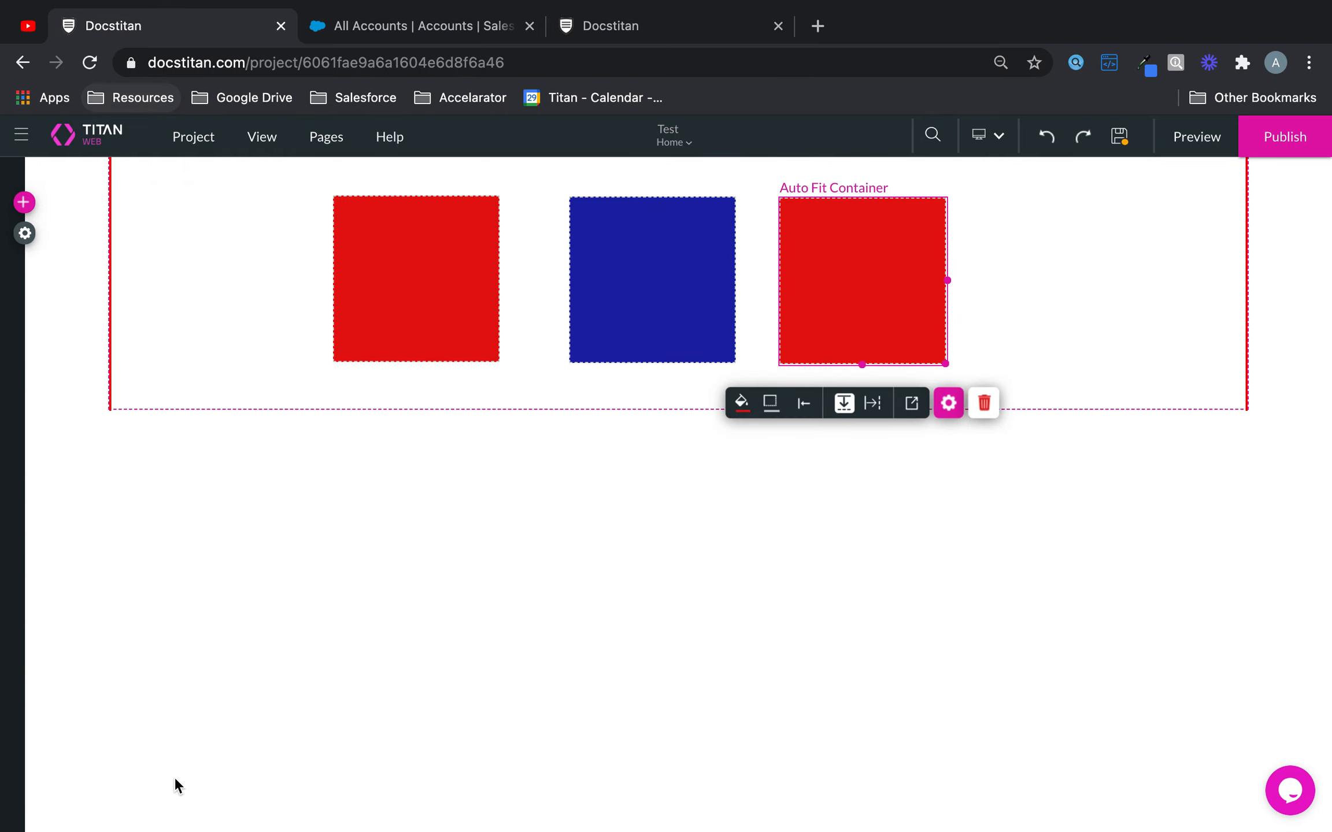
Open the project-wide style configuration and examine which element types are listed under Simple Elements and Complex Elements.
left_click(173, 145)
mouse_move(247, 384)
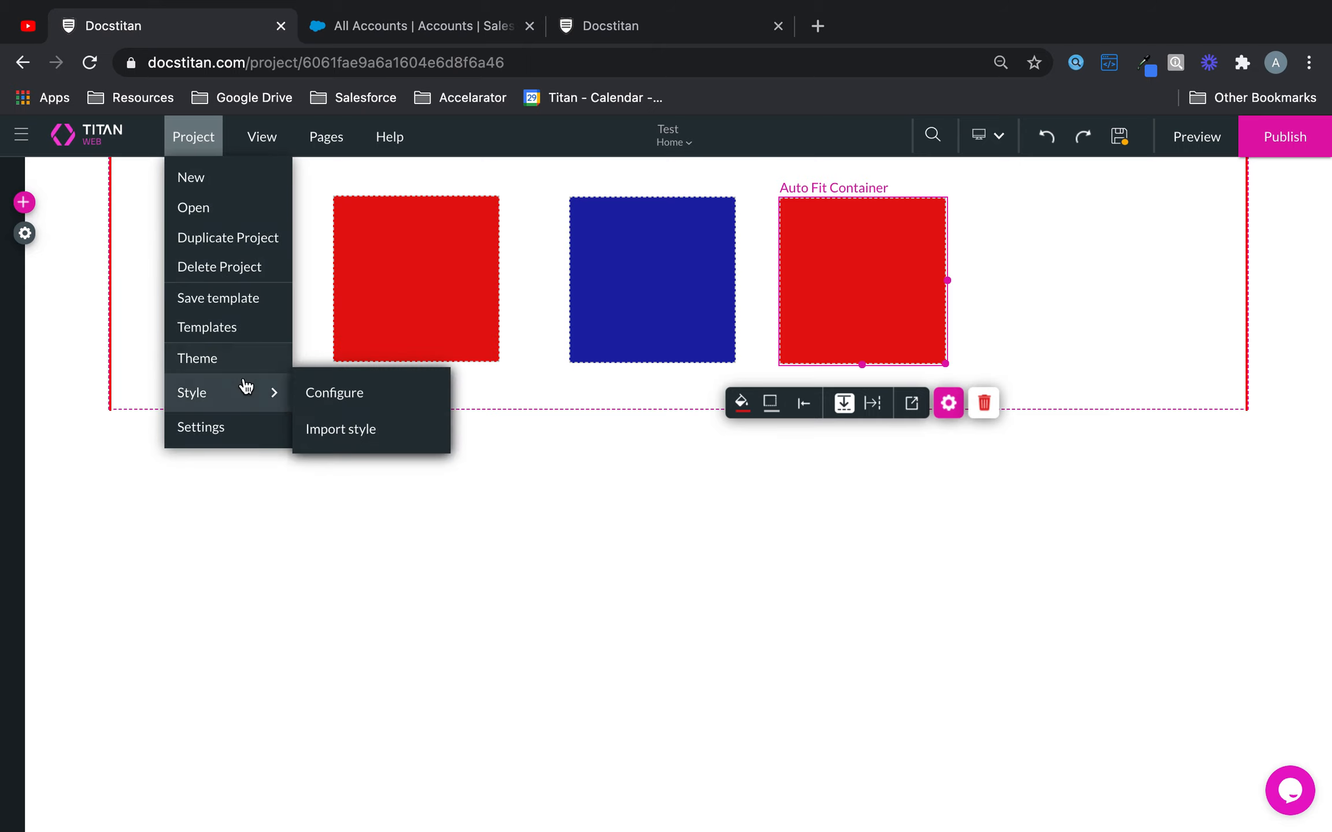
left_click(343, 389)
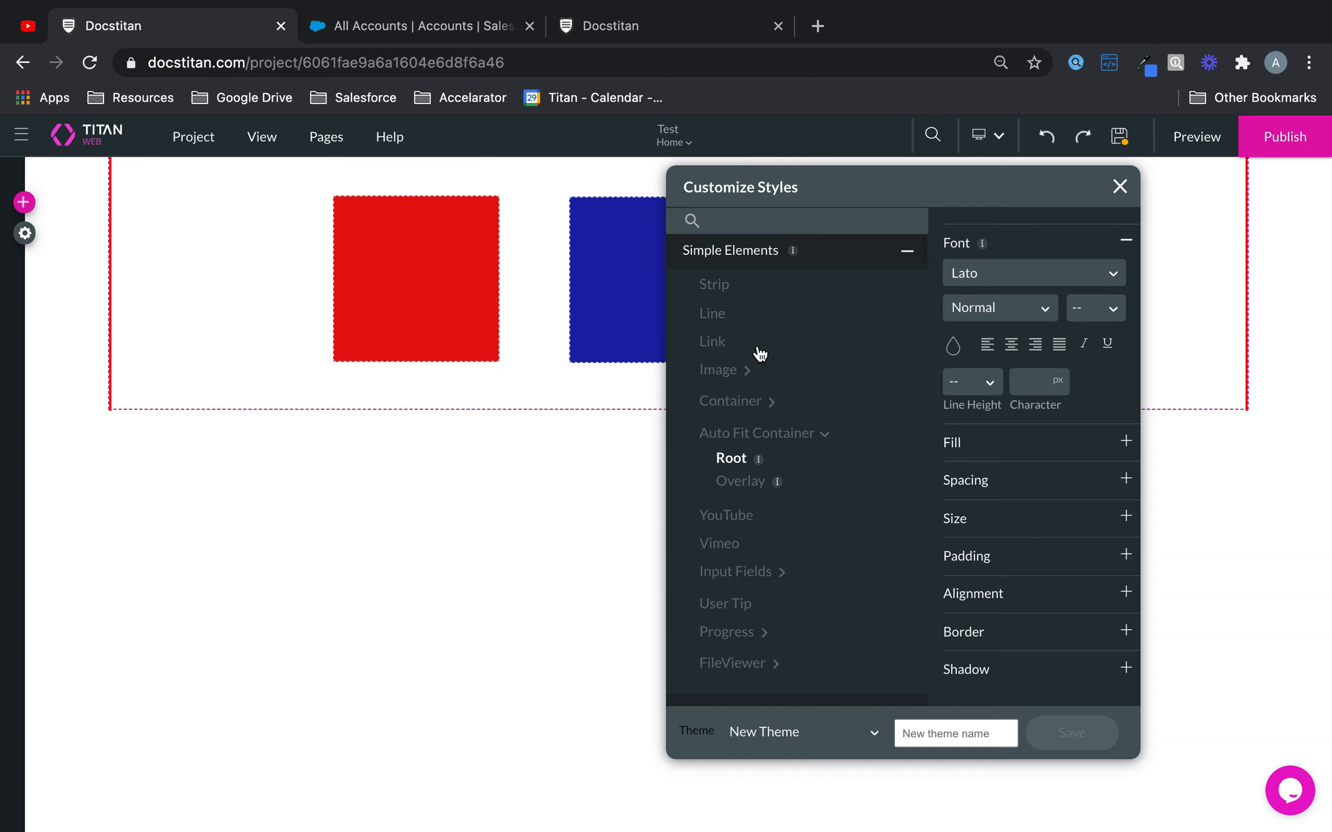
left_click(907, 250)
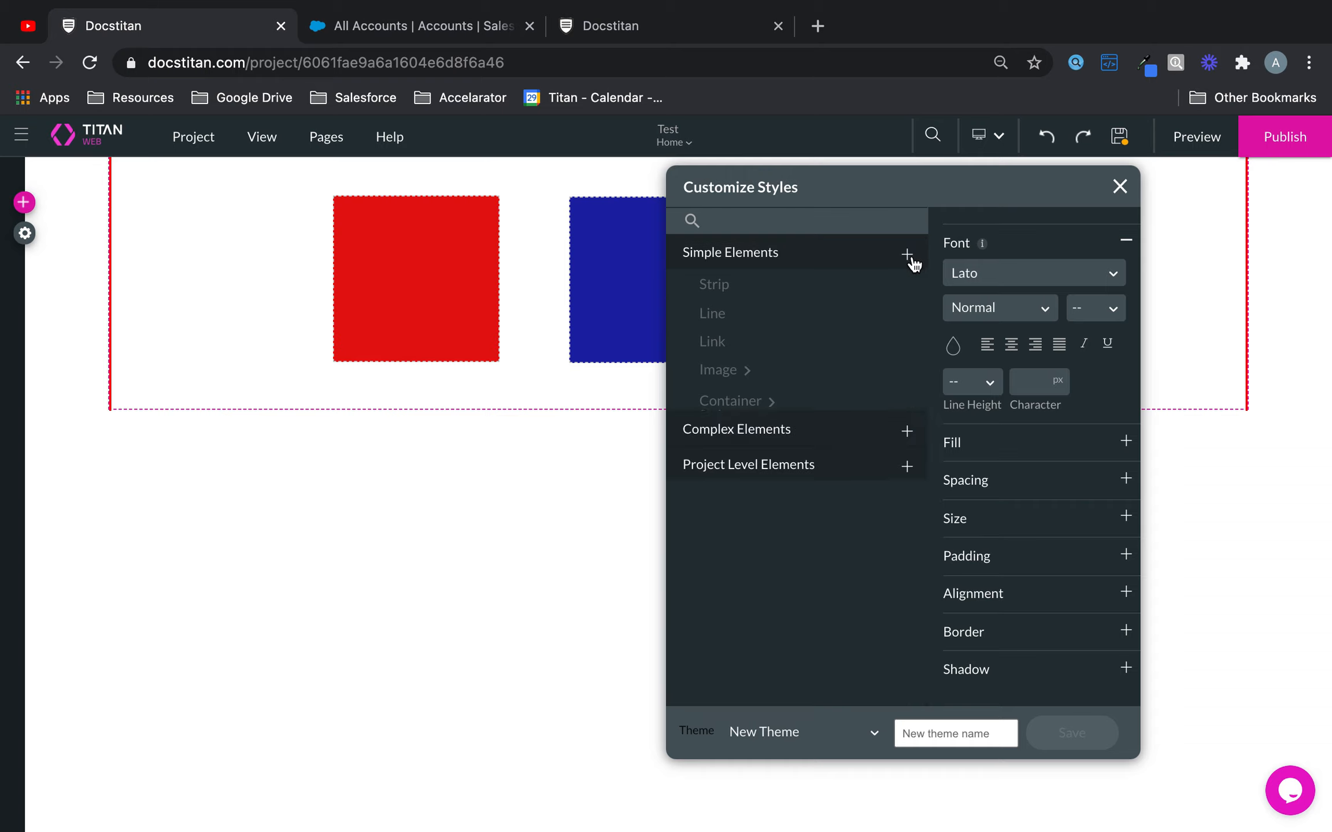
left_click(852, 261)
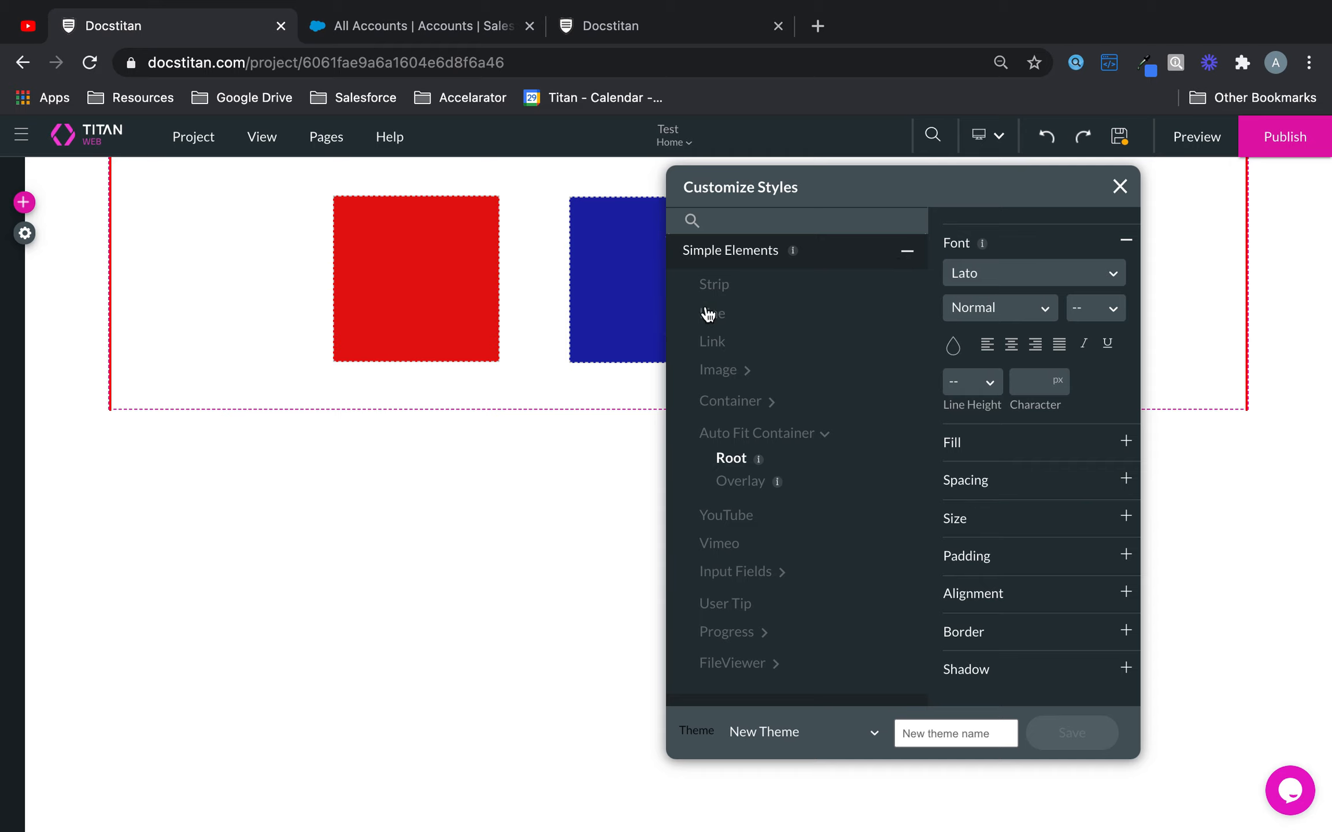
left_click(907, 253)
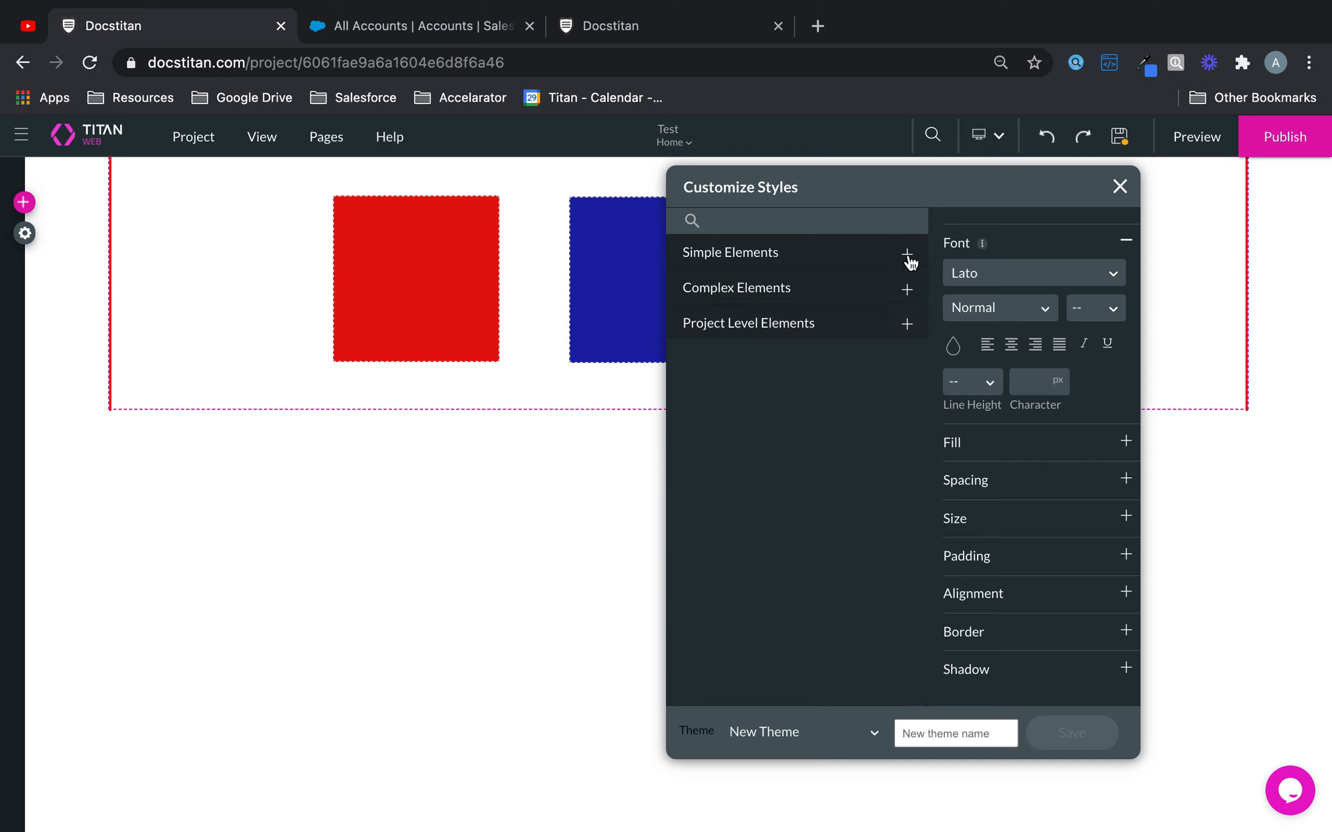
left_click(842, 296)
scroll(790, 479, "down", 3)
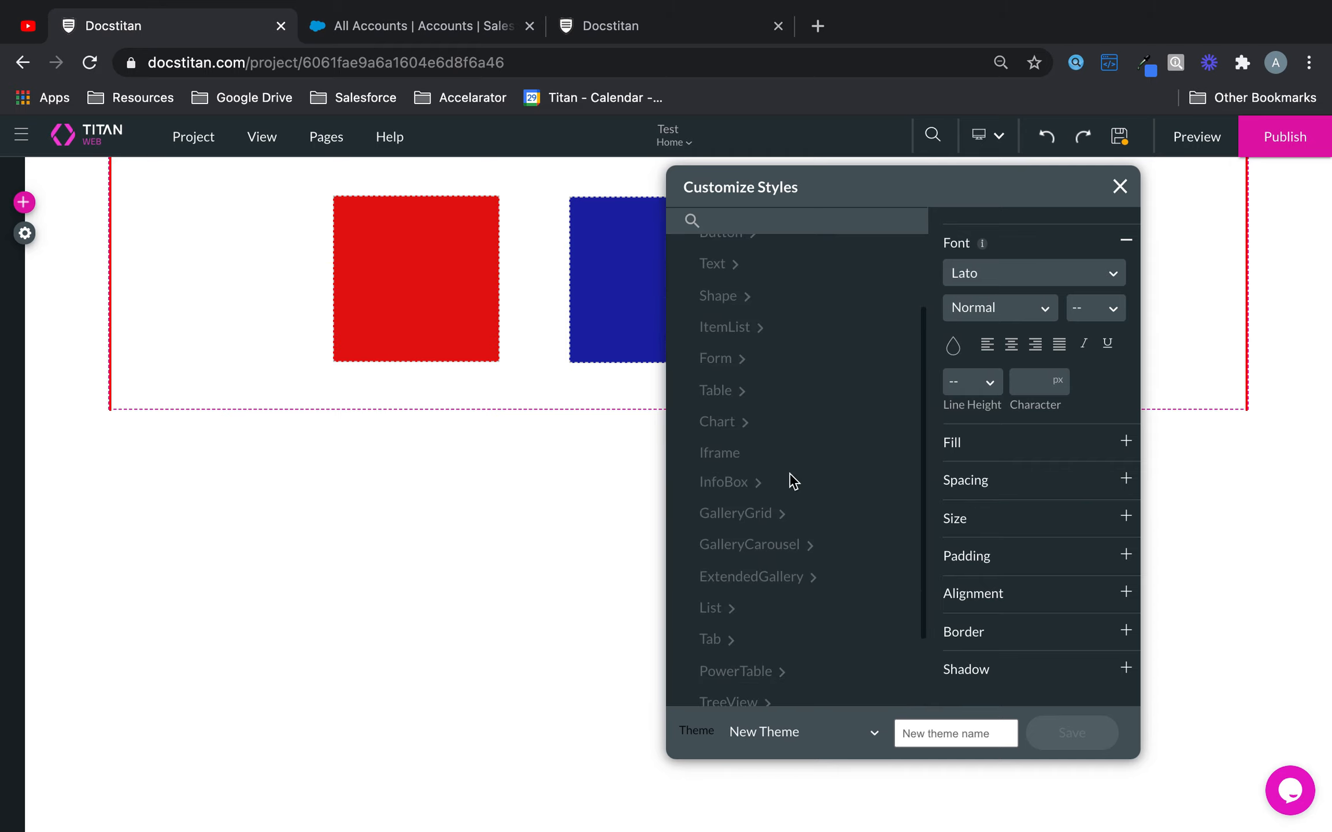
scroll(788, 478, "up", 3)
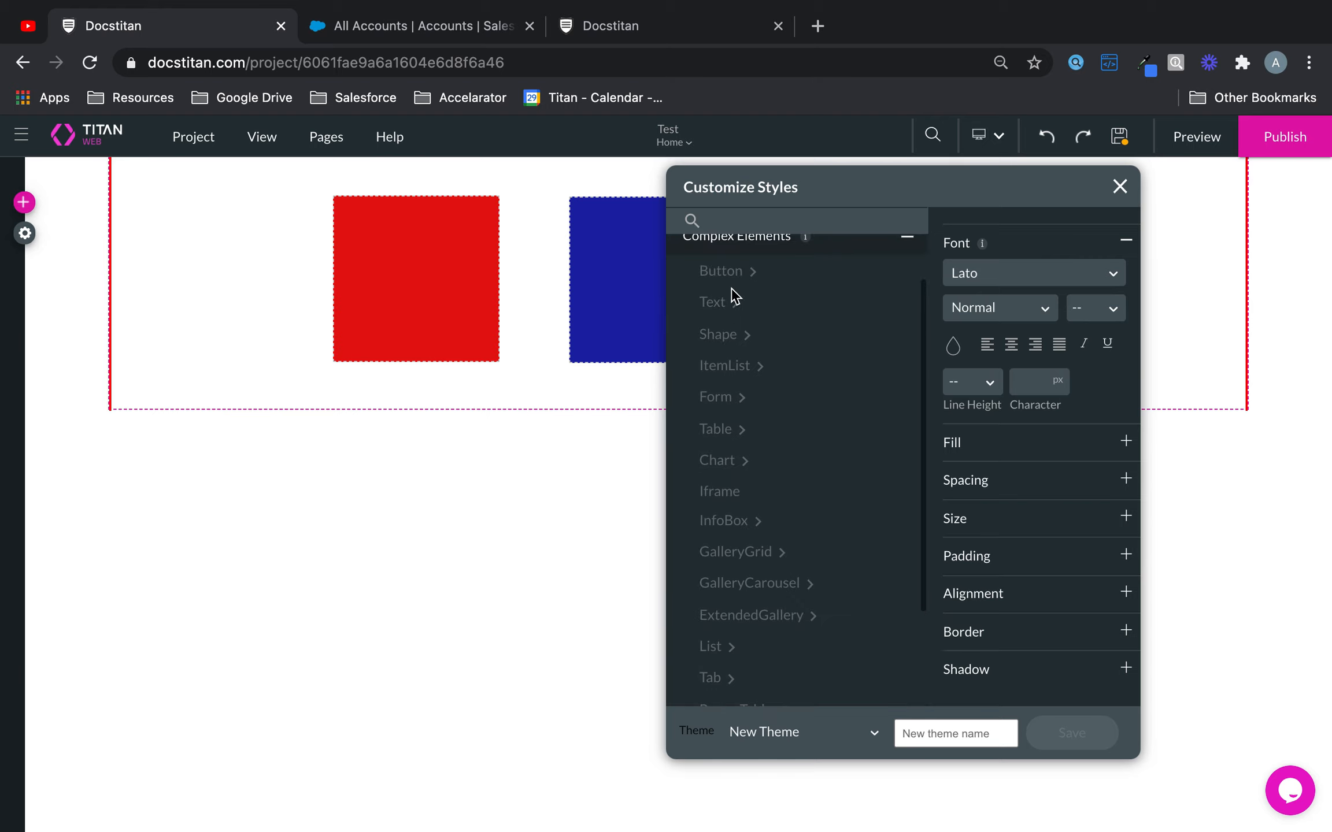
Delete the first red Auto Fit Container and the blue one from the strip.
left_click(463, 275)
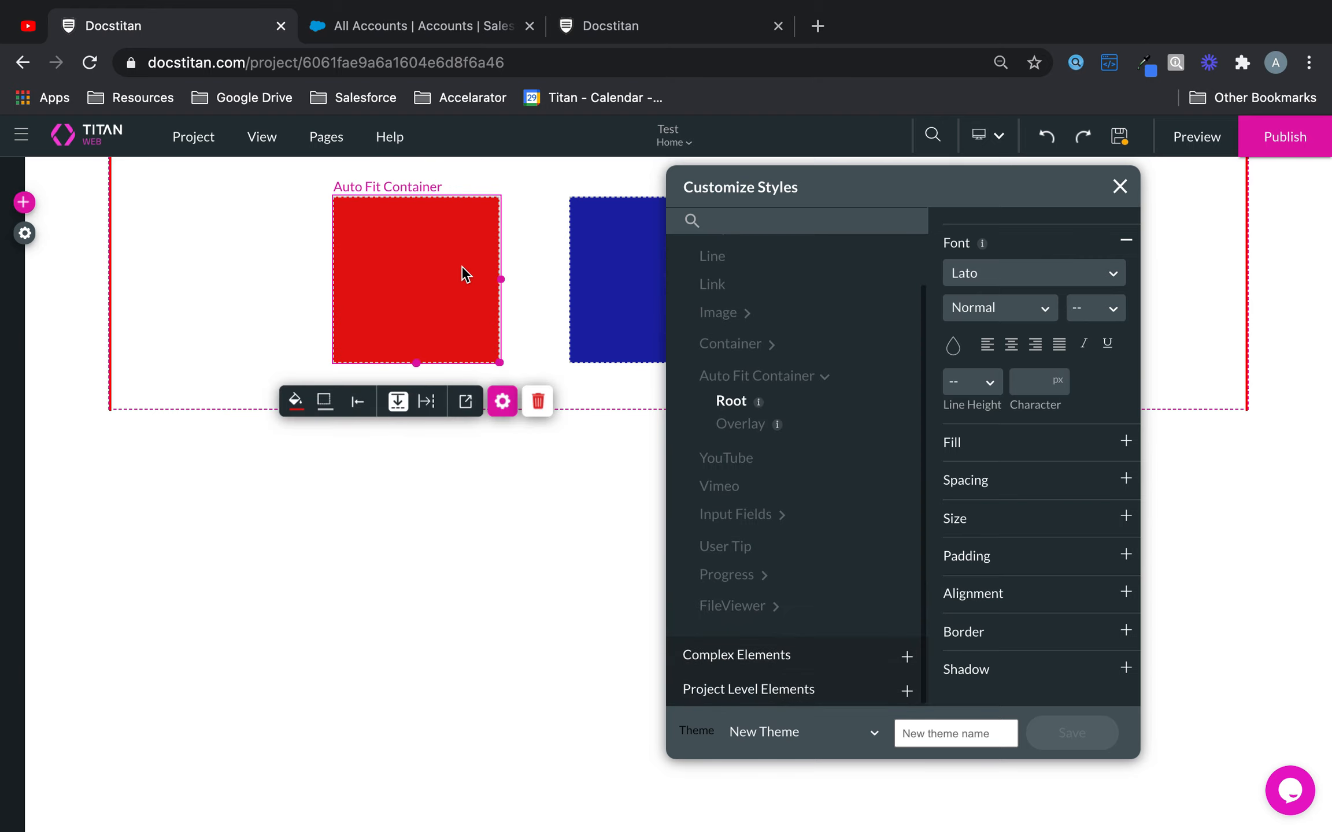
left_click(538, 403)
left_click(607, 315)
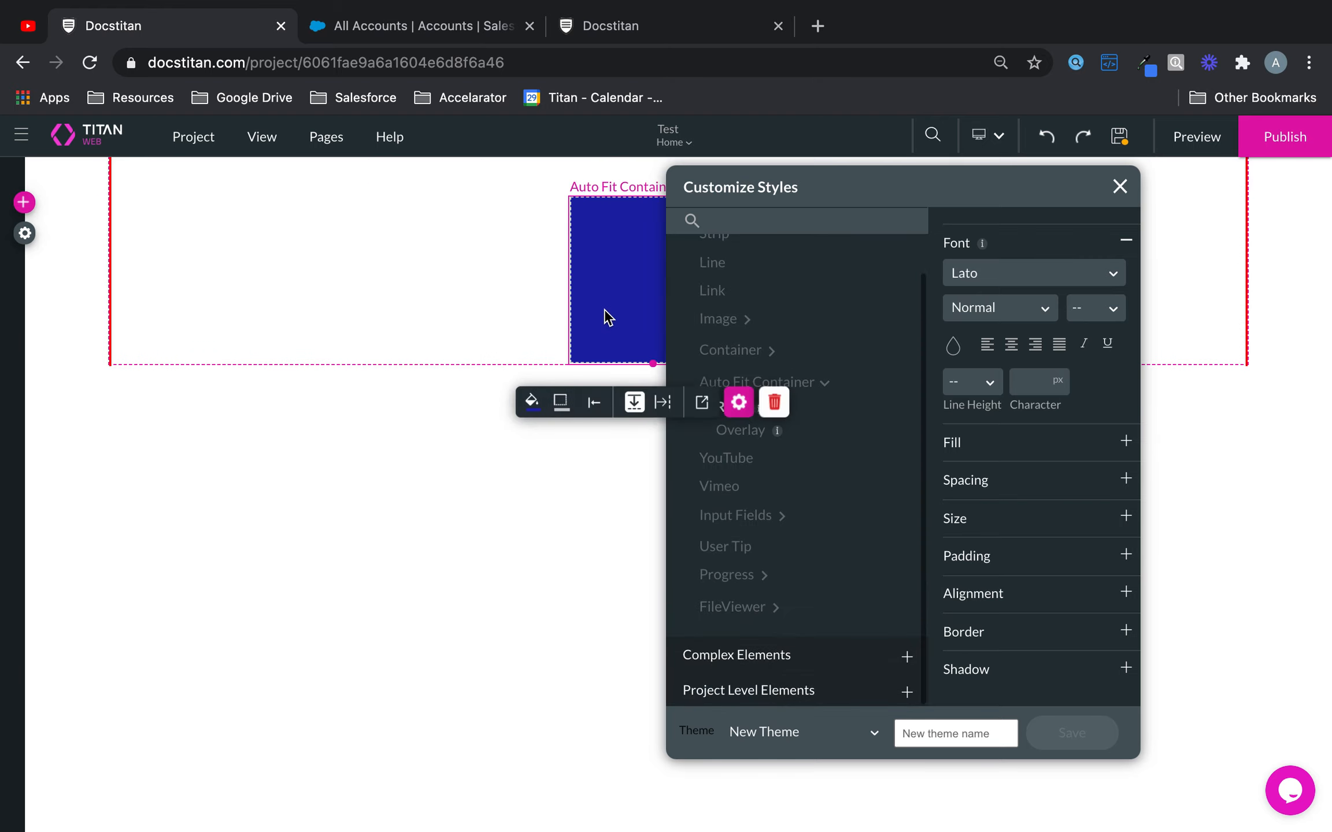
left_click(772, 401)
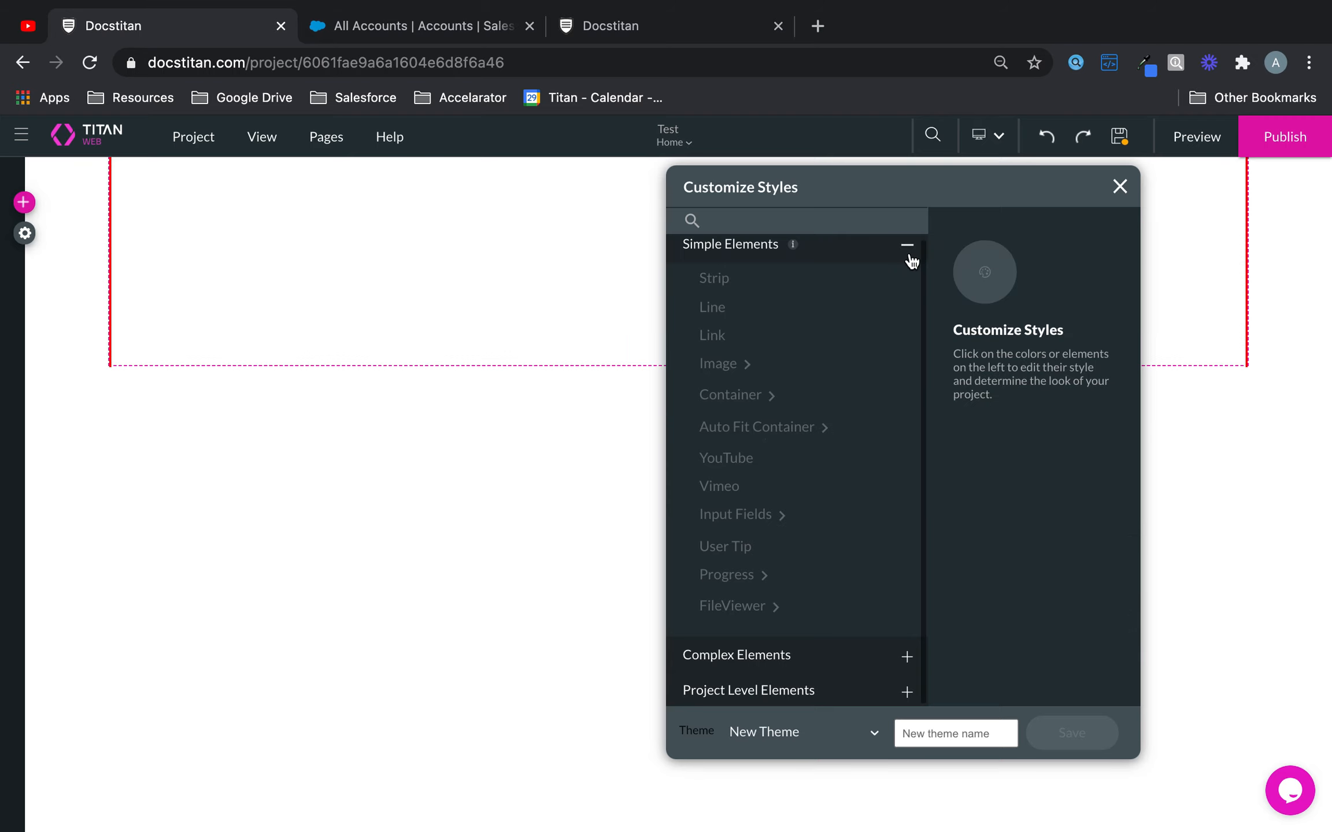
Open the project-wide common style settings for Text under Complex Elements.
left_click(907, 248)
left_click(782, 296)
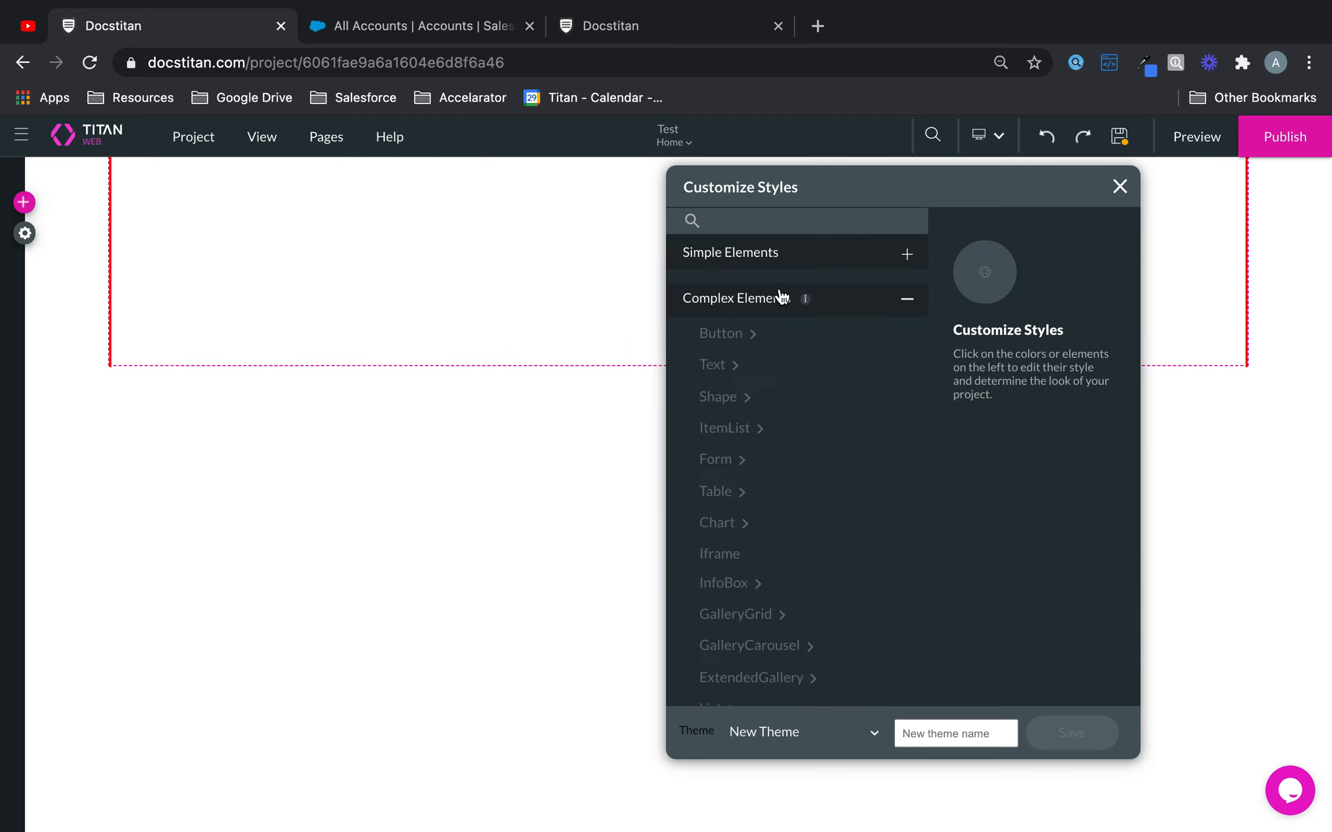
scroll(787, 463, "down", 1)
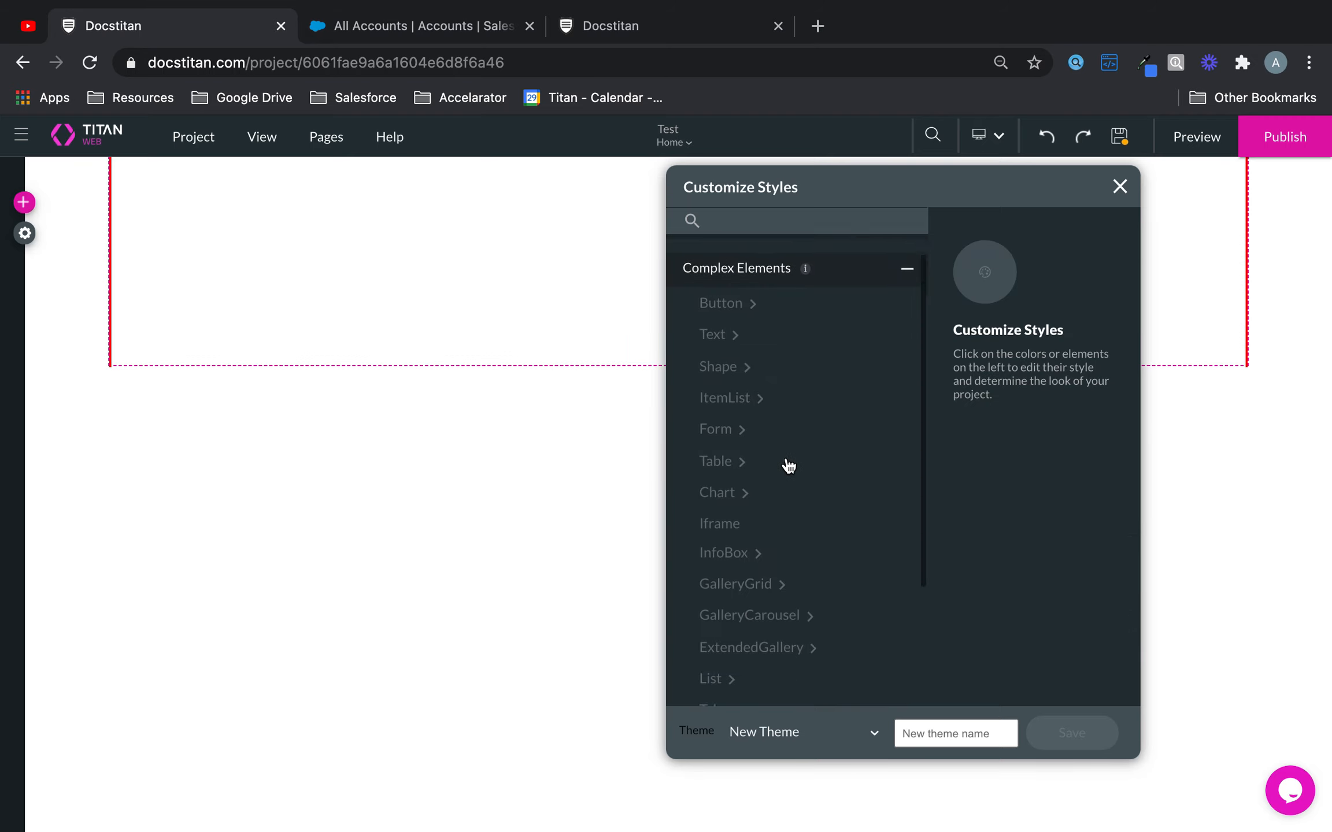
left_click(709, 323)
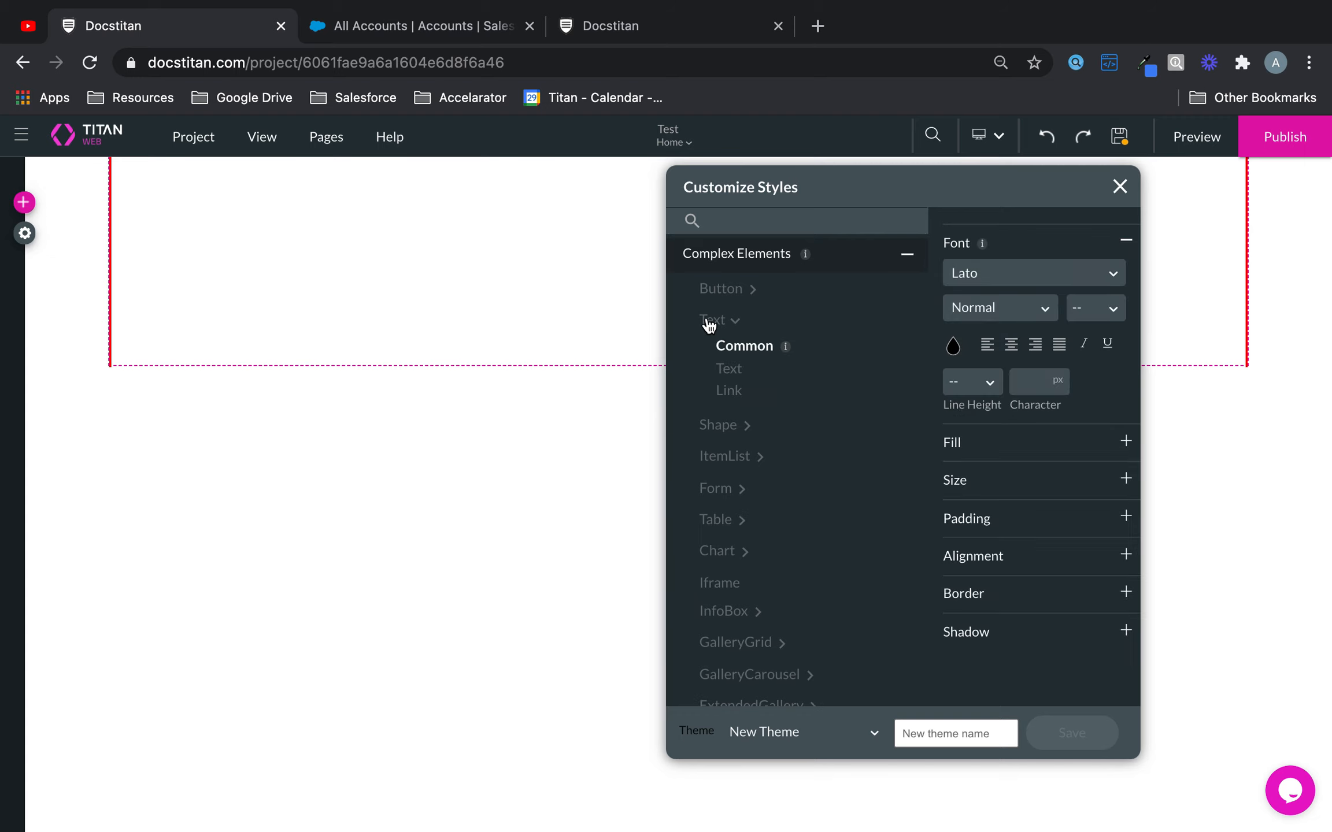
Add a Title text element to the empty area of the strip.
left_click(24, 201)
left_click(33, 292)
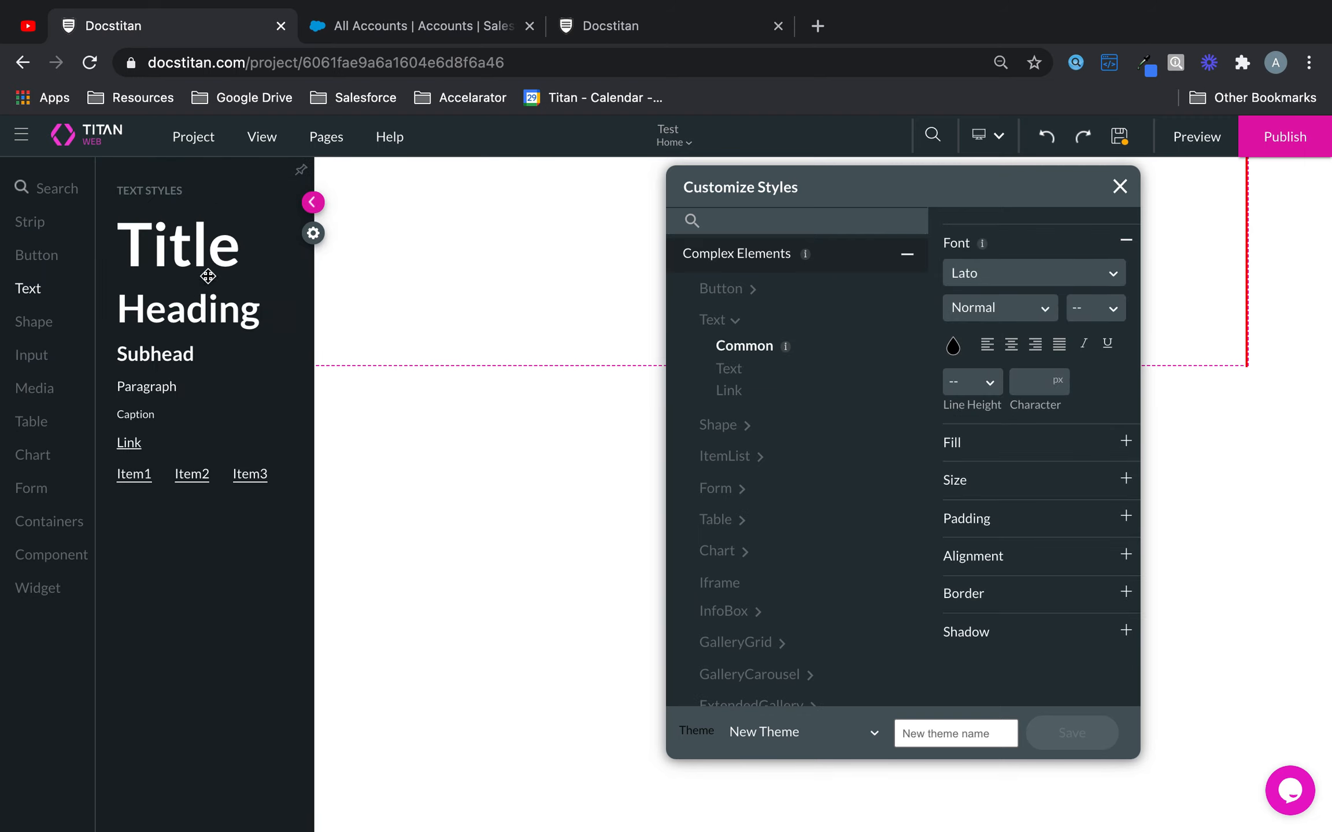
left_click_drag(178, 243, 460, 264)
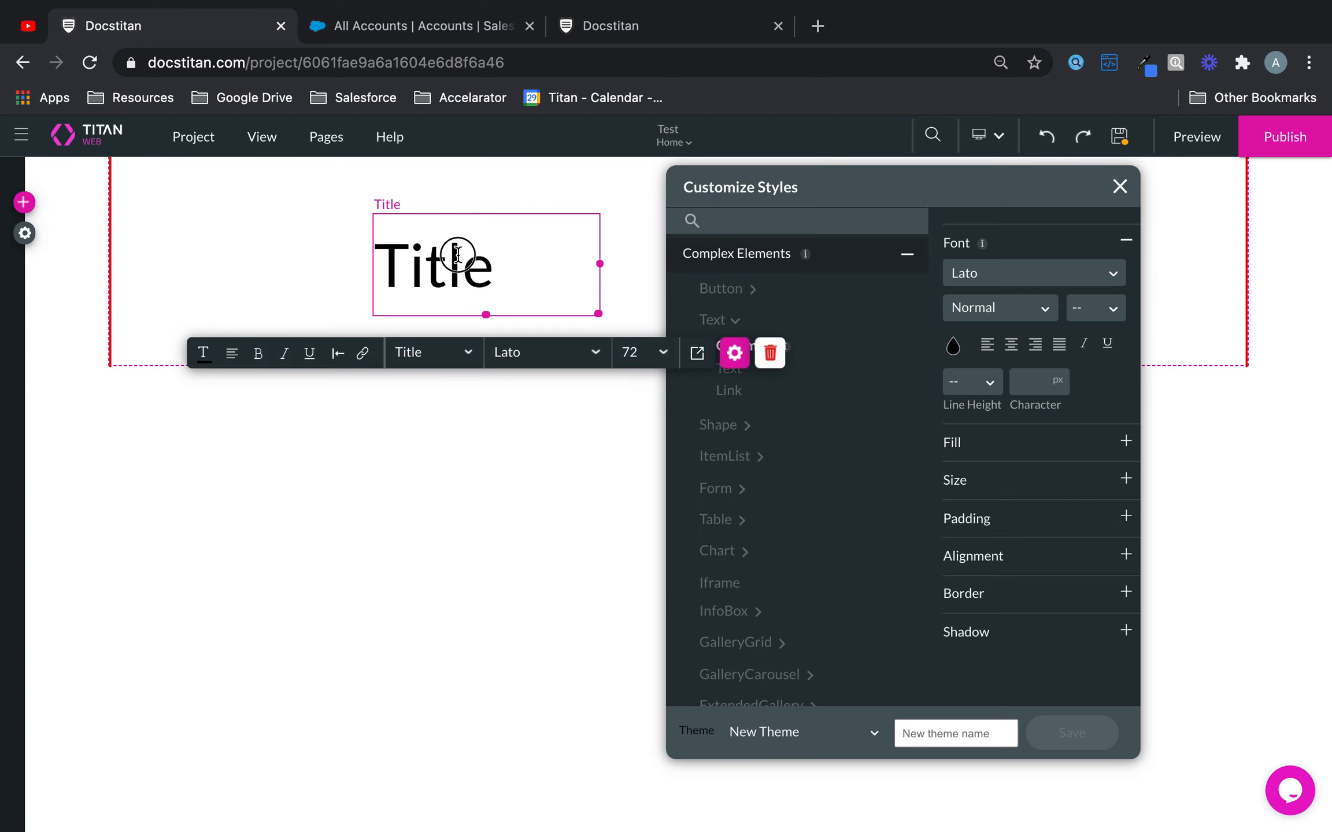
Set the project-wide font color of Text elements to the blue theme color #0091FF.
left_click(954, 345)
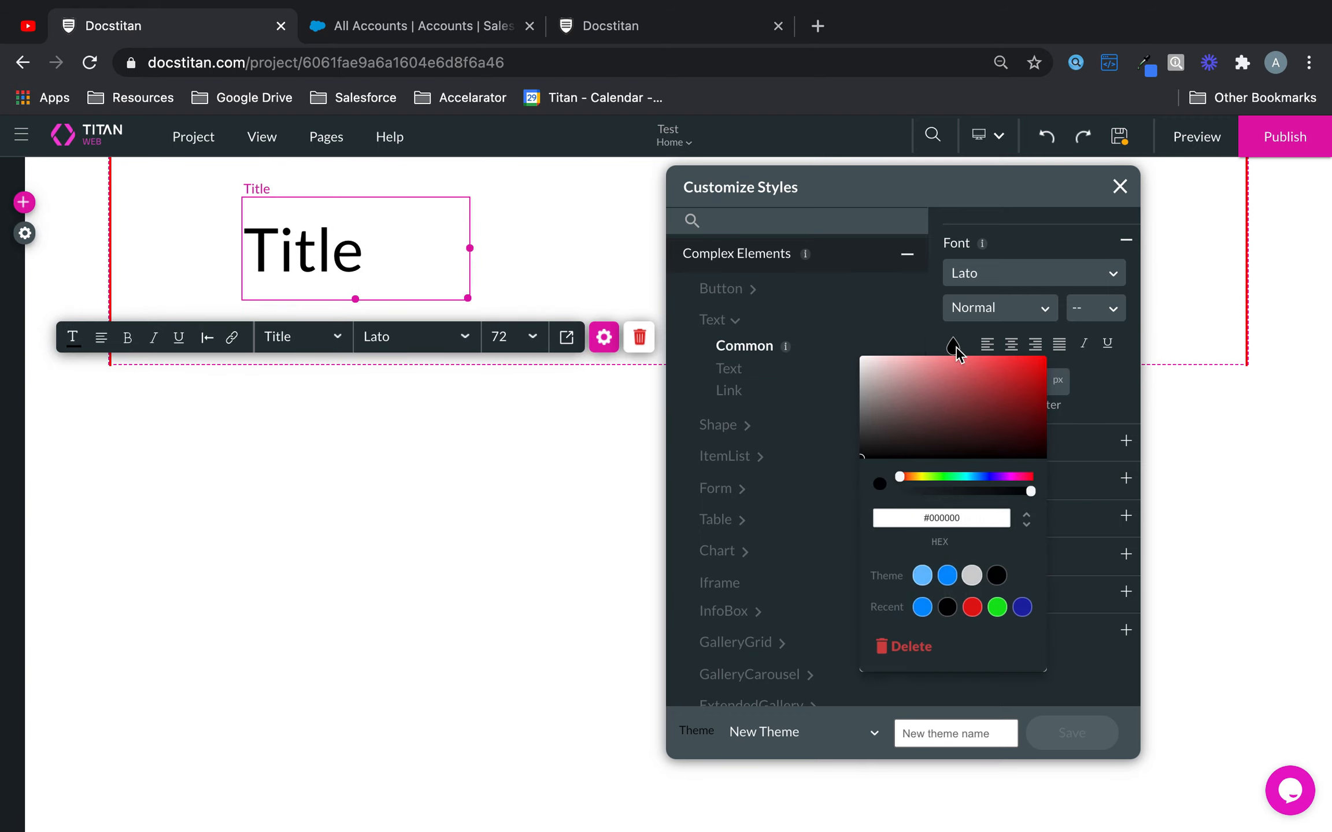
left_click(951, 579)
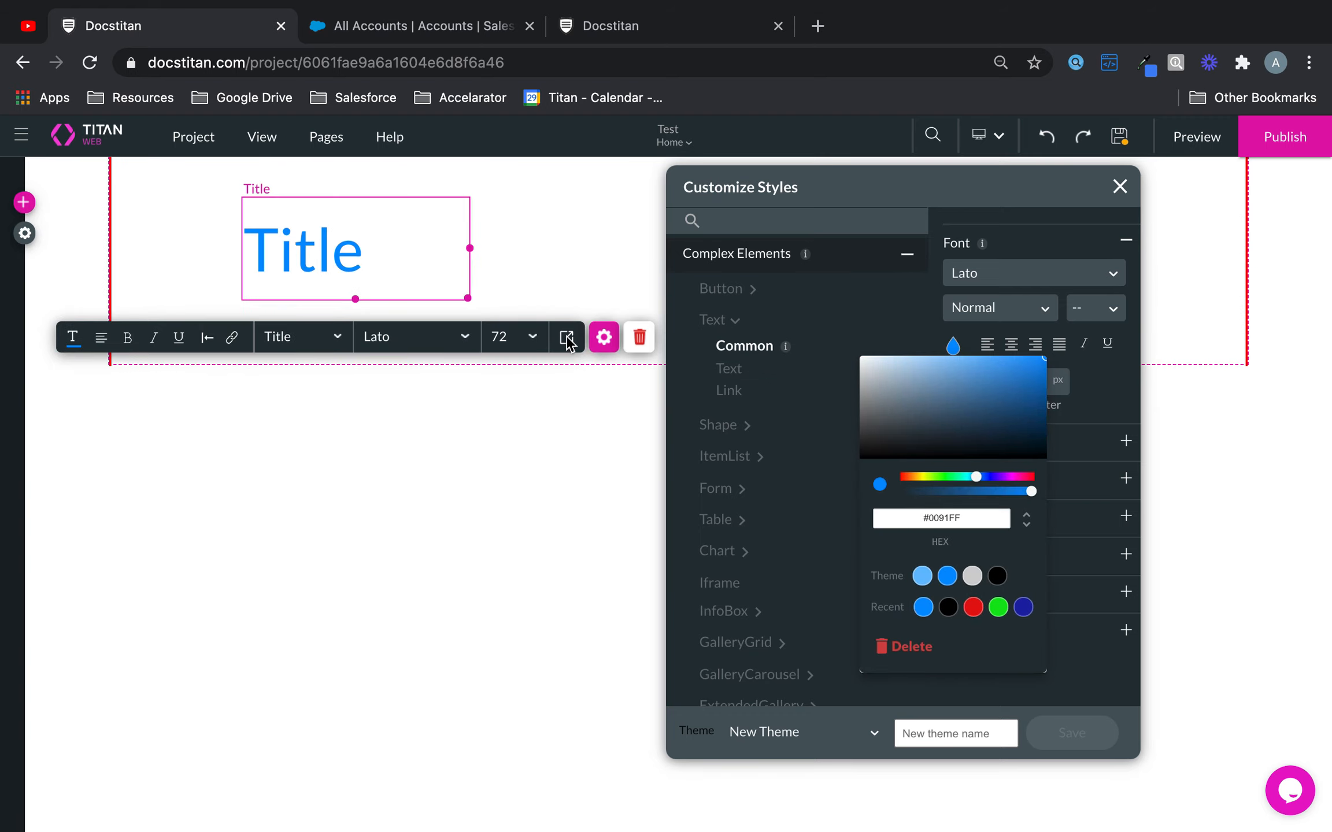
left_click(599, 263)
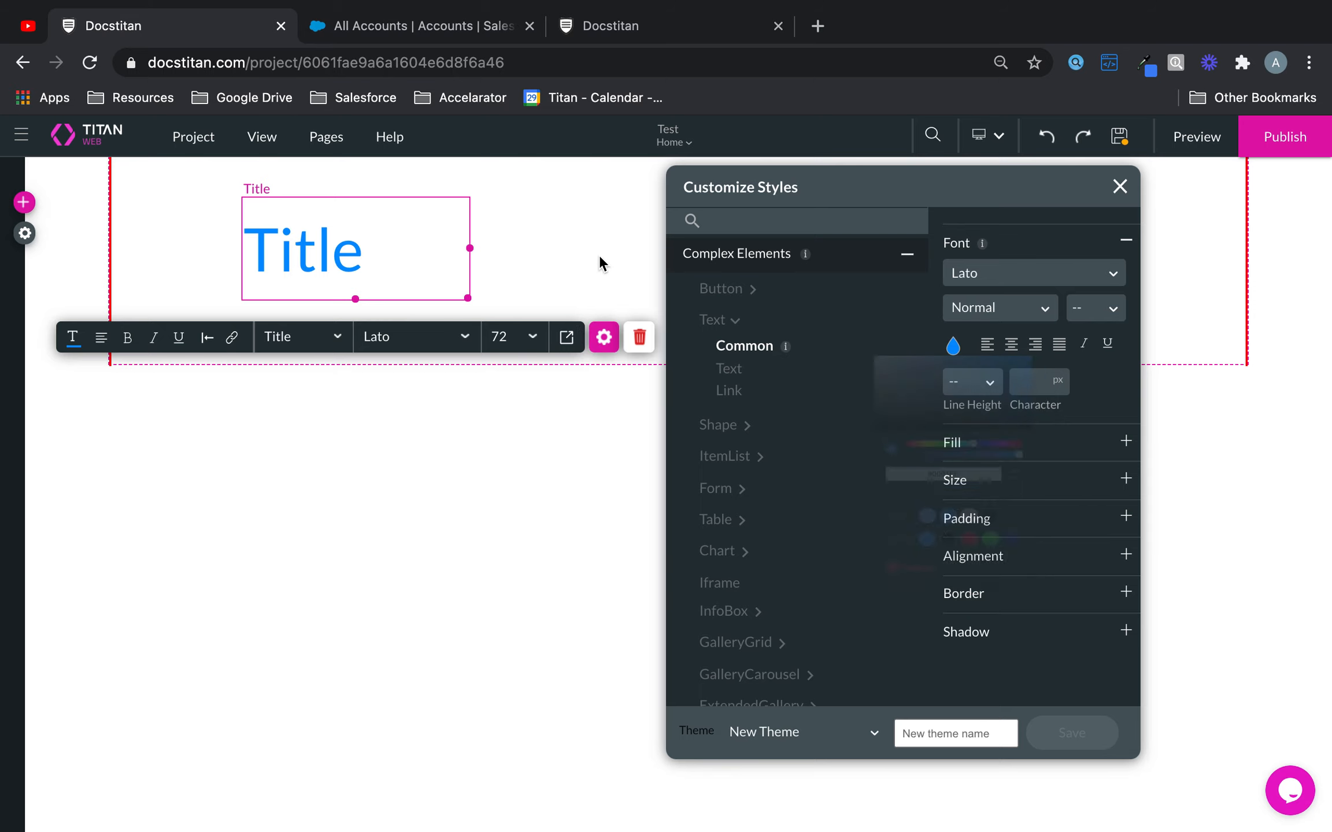
Add a second Title text element to the strip, beside the first Title.
left_click(23, 204)
left_click(44, 358)
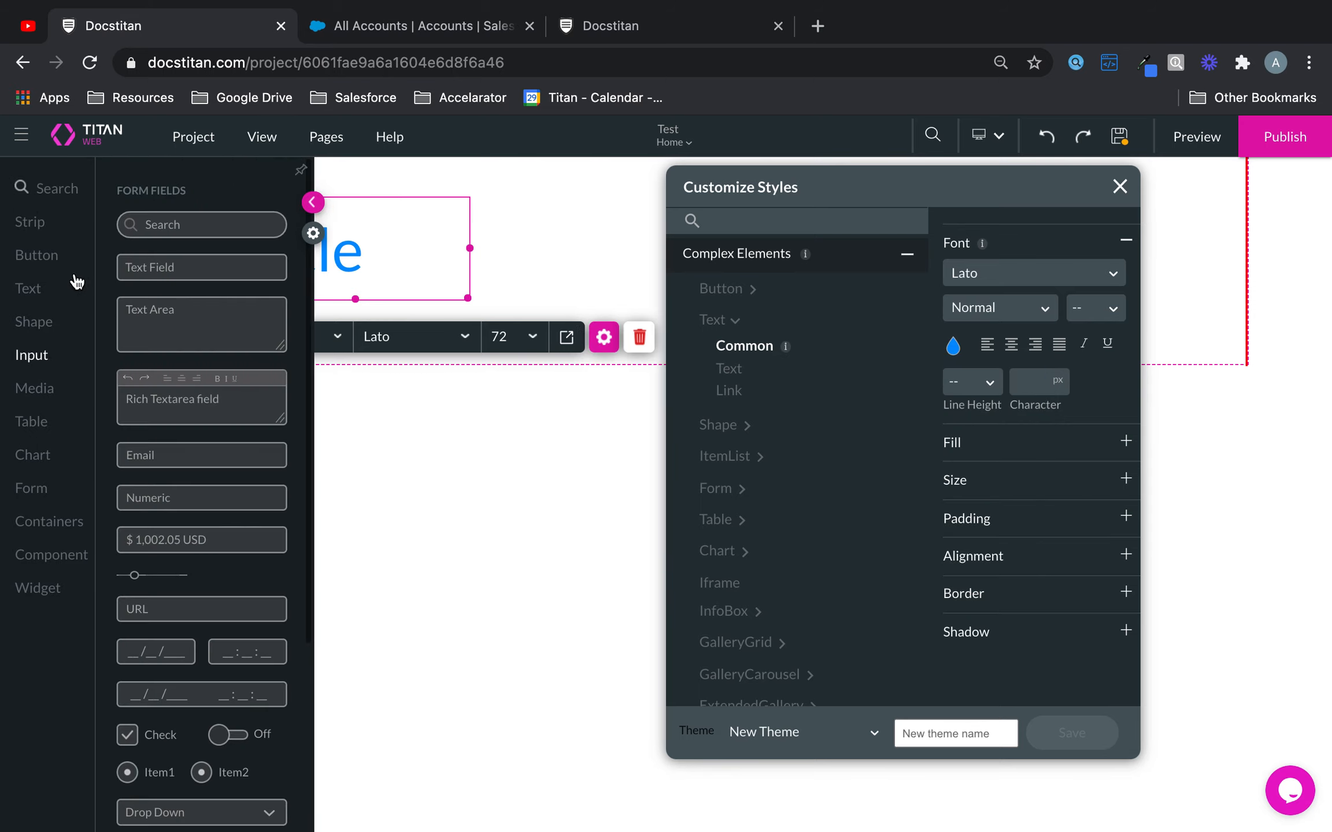
left_click(43, 292)
left_click_drag(235, 240, 584, 256)
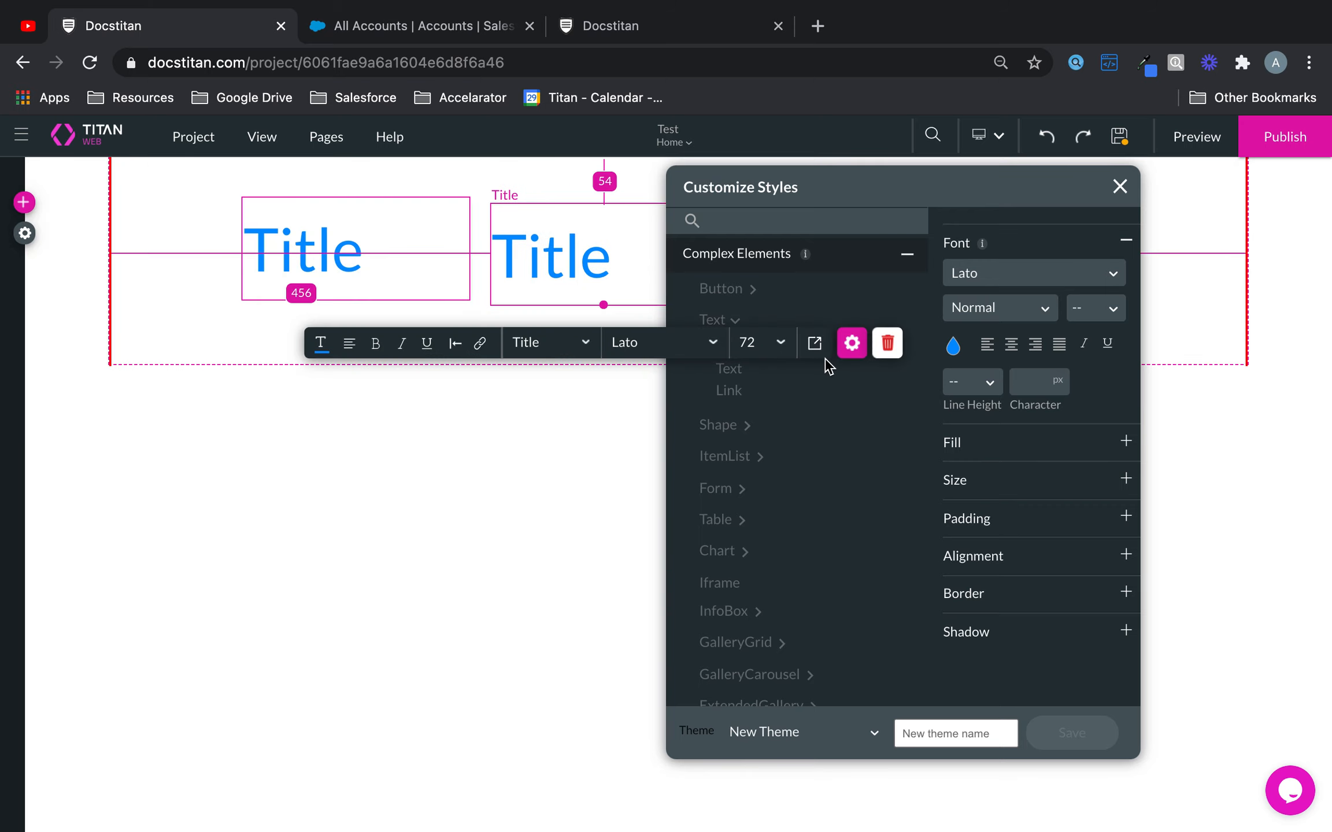
Open the second Title's own style settings and set its individual font color to the recently used red.
left_click(820, 349)
left_click(889, 233)
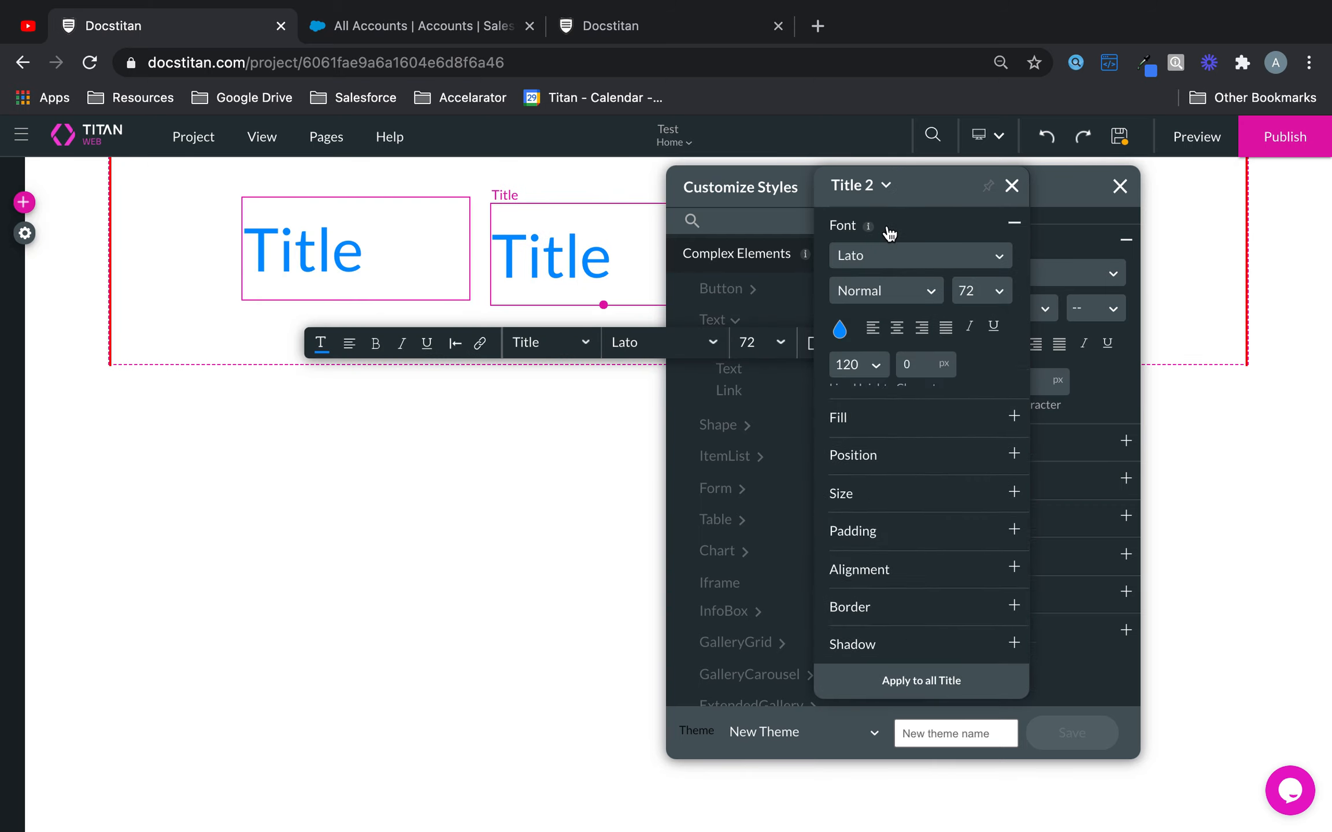
left_click(840, 328)
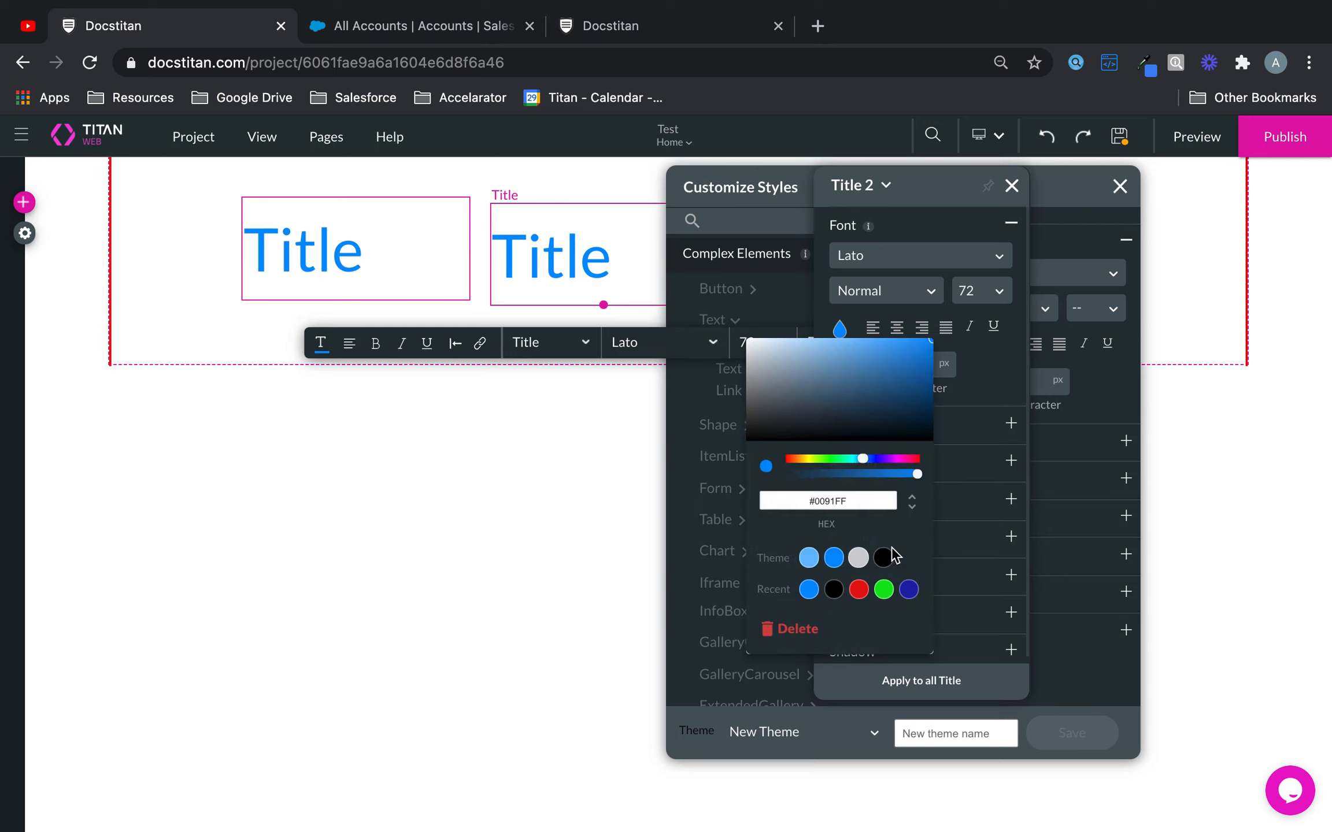
left_click(859, 589)
left_click(614, 472)
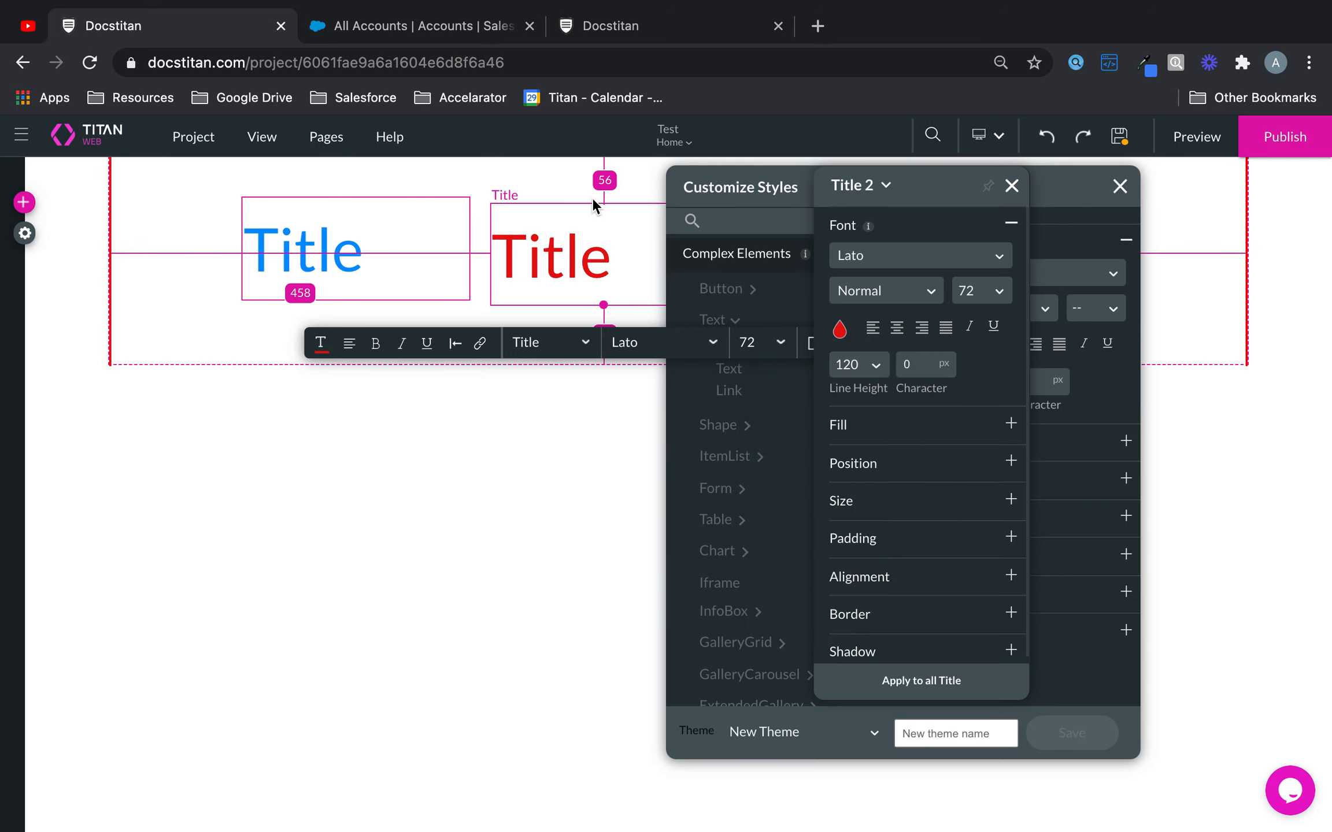
Delete the blue Title from the strip and add a new Title text element in its place beside the red one.
left_click(323, 260)
left_click(639, 337)
left_click(25, 202)
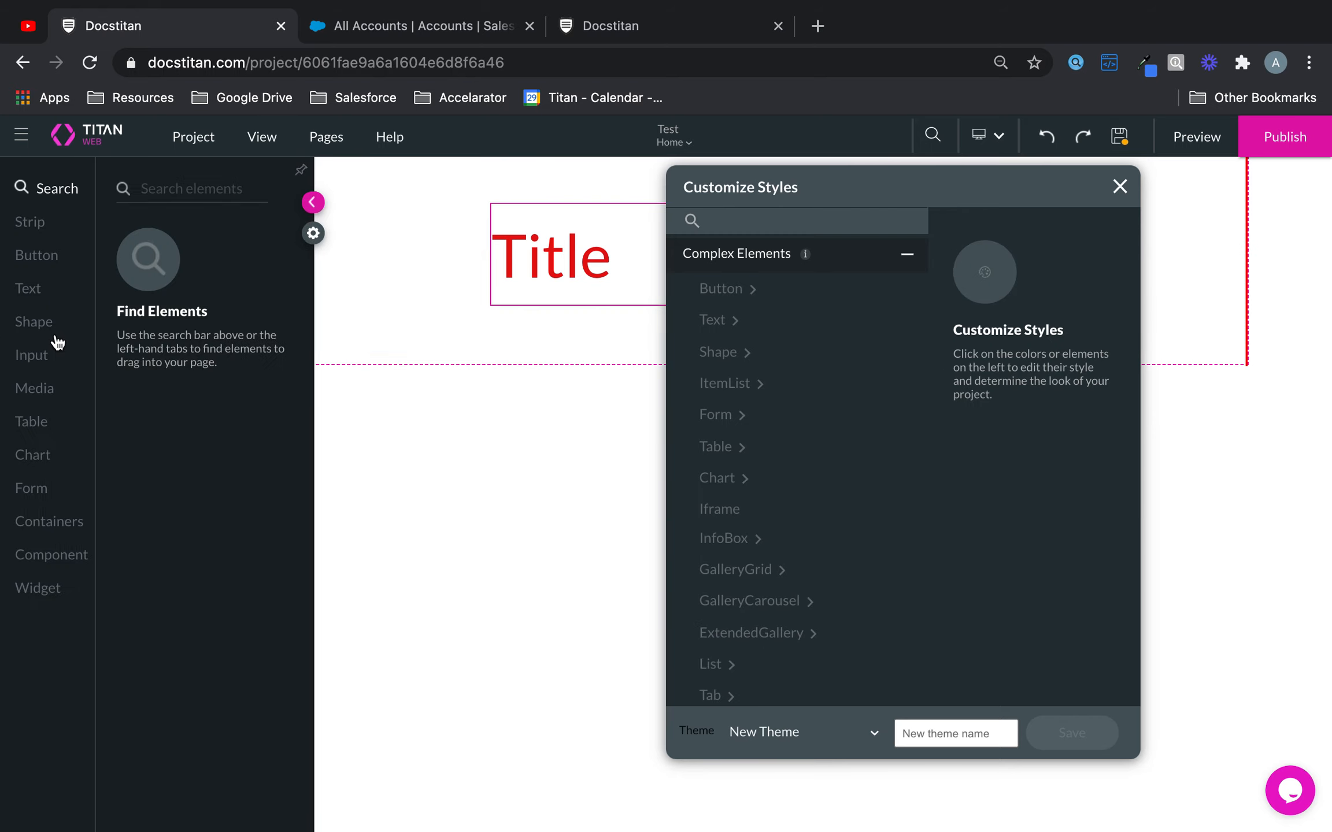
left_click(31, 292)
left_click_drag(173, 246, 321, 240)
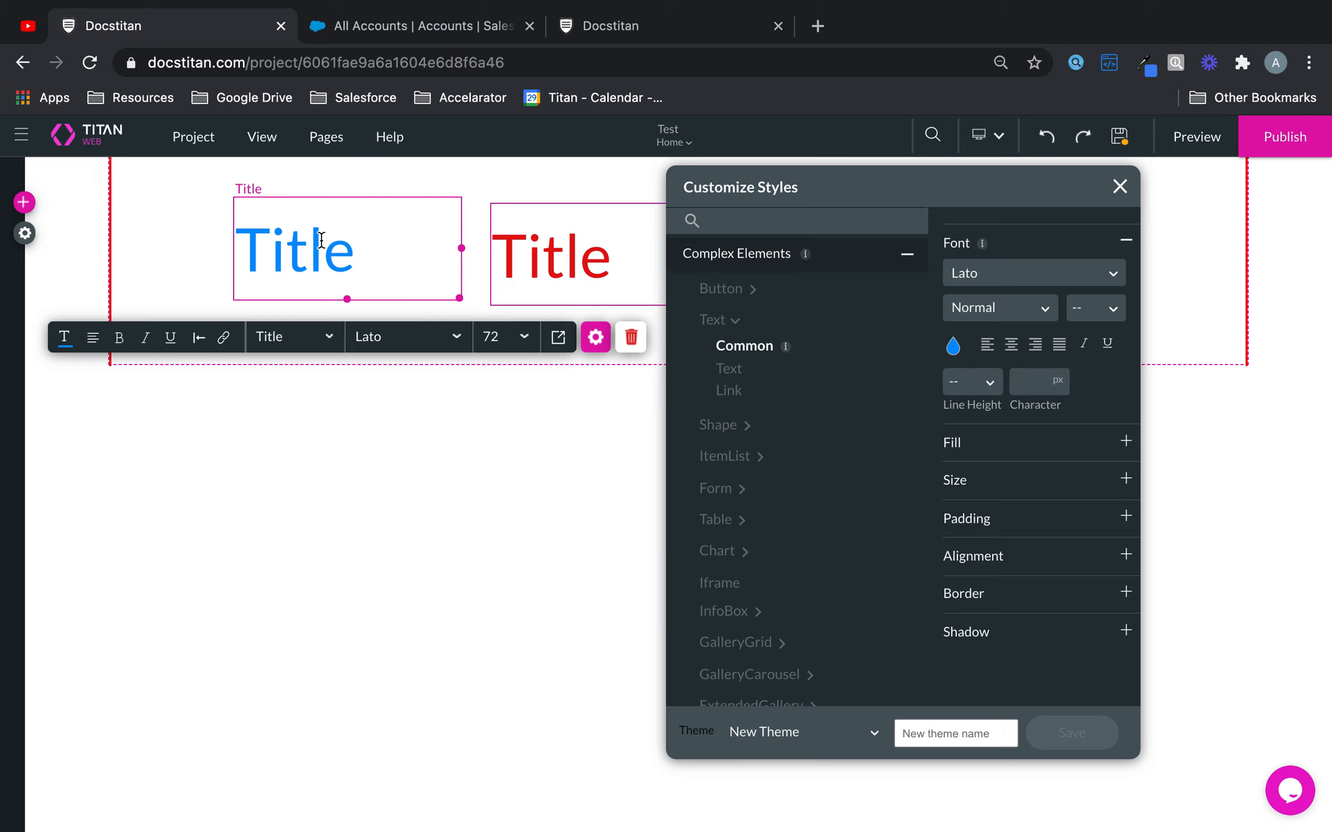
Collapse the Complex Elements category and look through the elements listed under Project Level Elements.
left_click(909, 256)
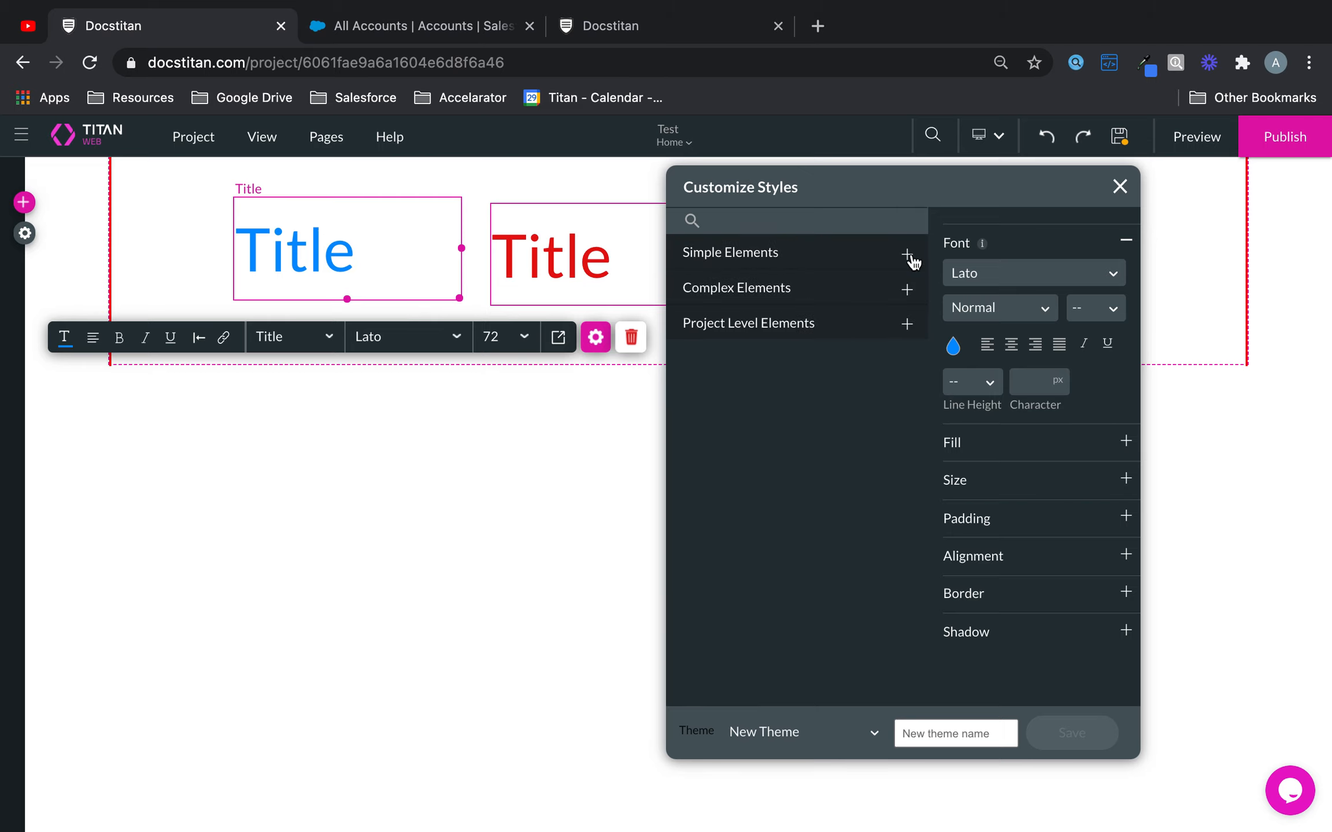
left_click(909, 329)
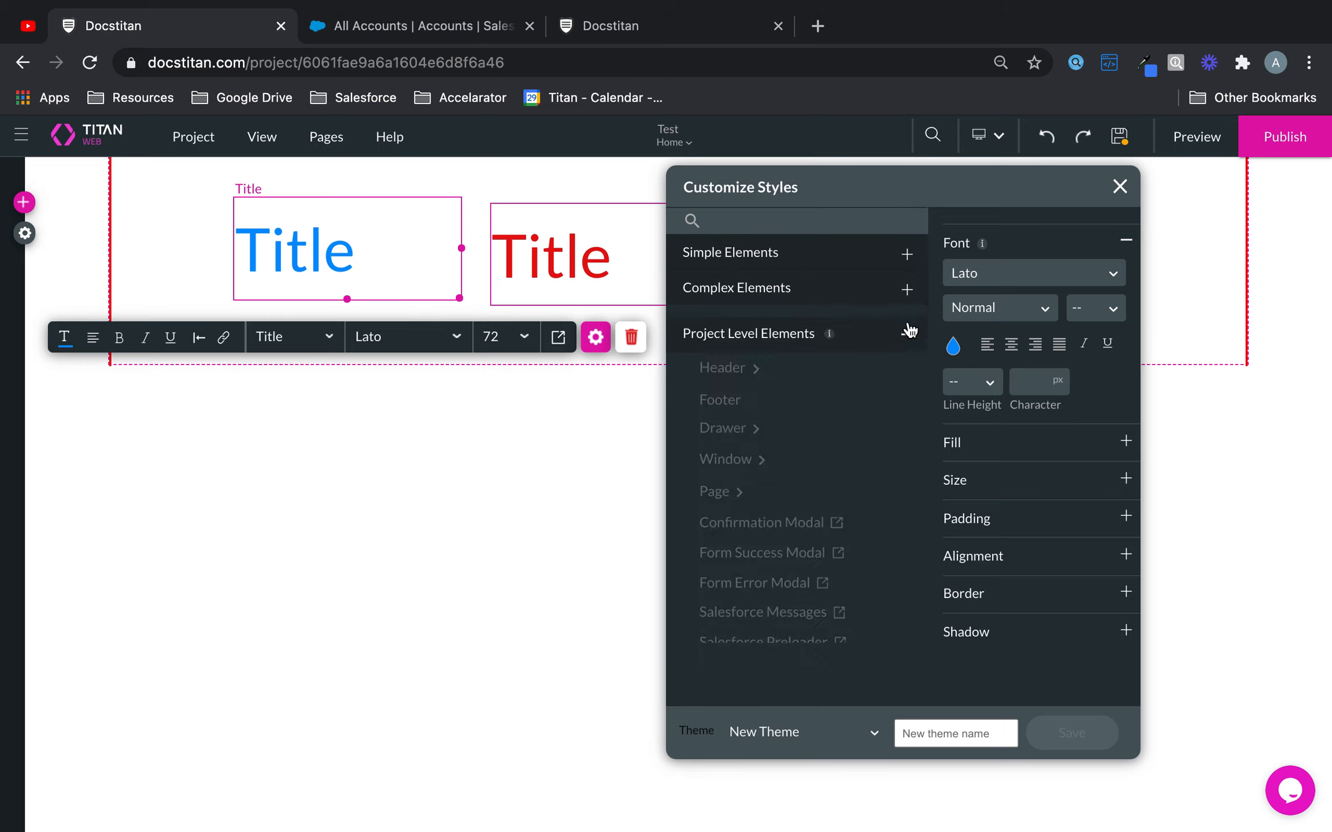
scroll(841, 378, "down", 2)
scroll(842, 386, "up", 2)
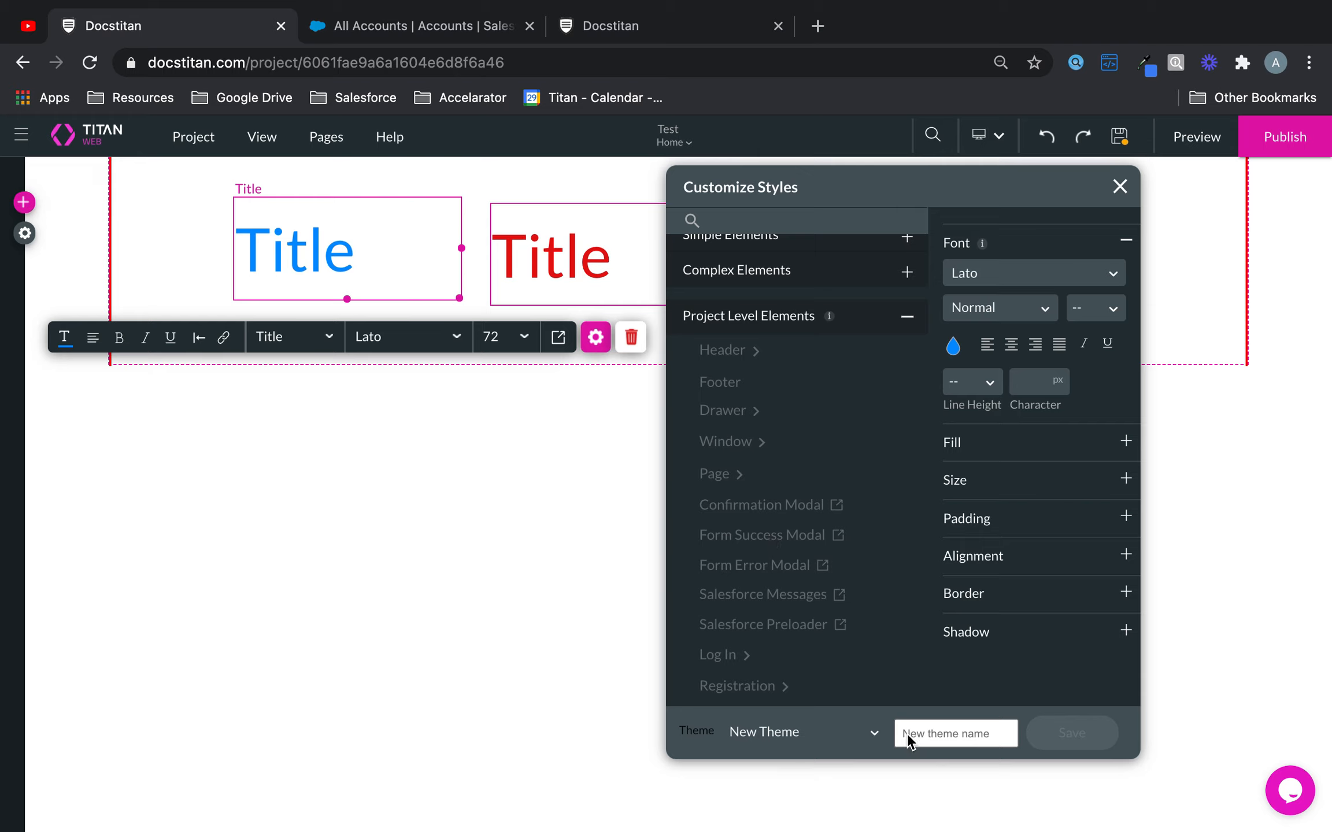
Save the customized styles as a new theme named "My Titan Theme".
left_click(879, 743)
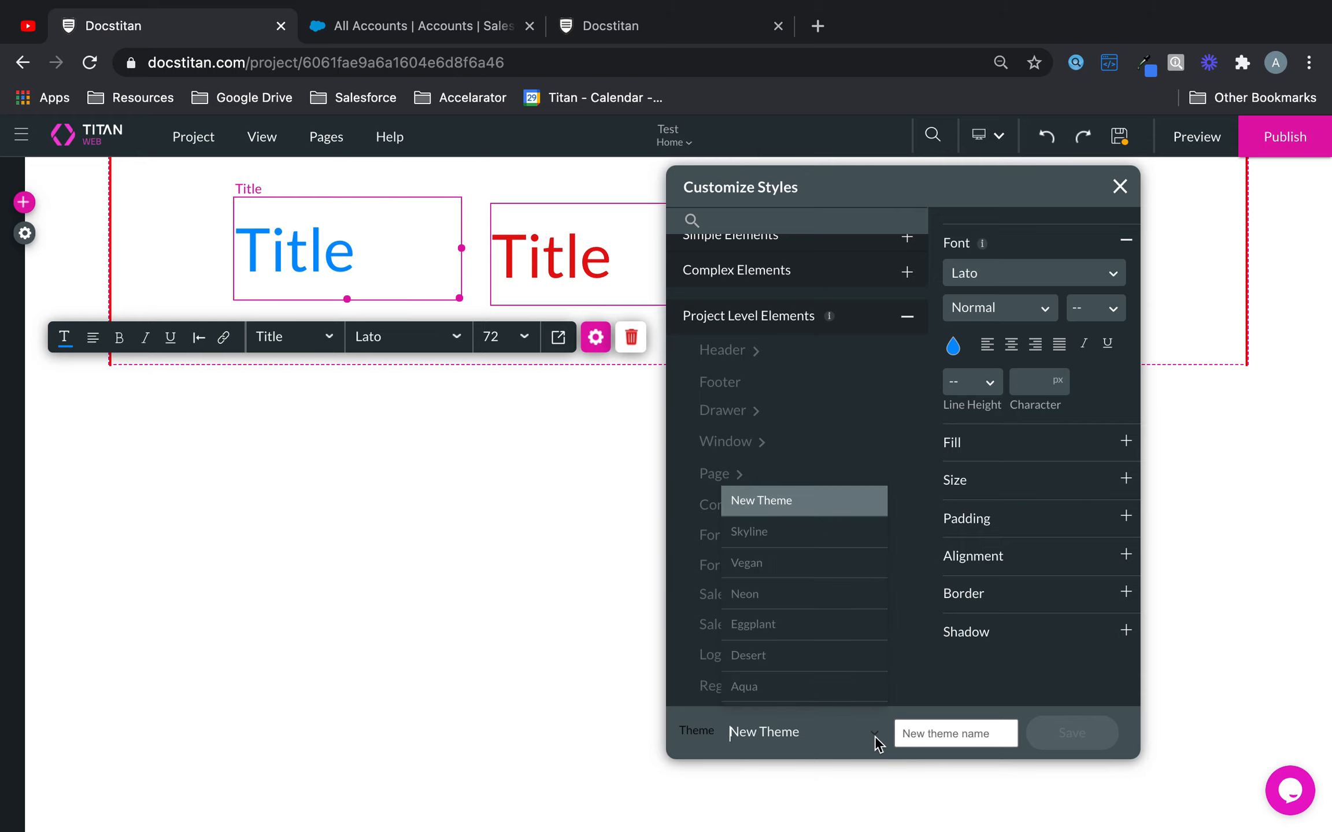
left_click(967, 733)
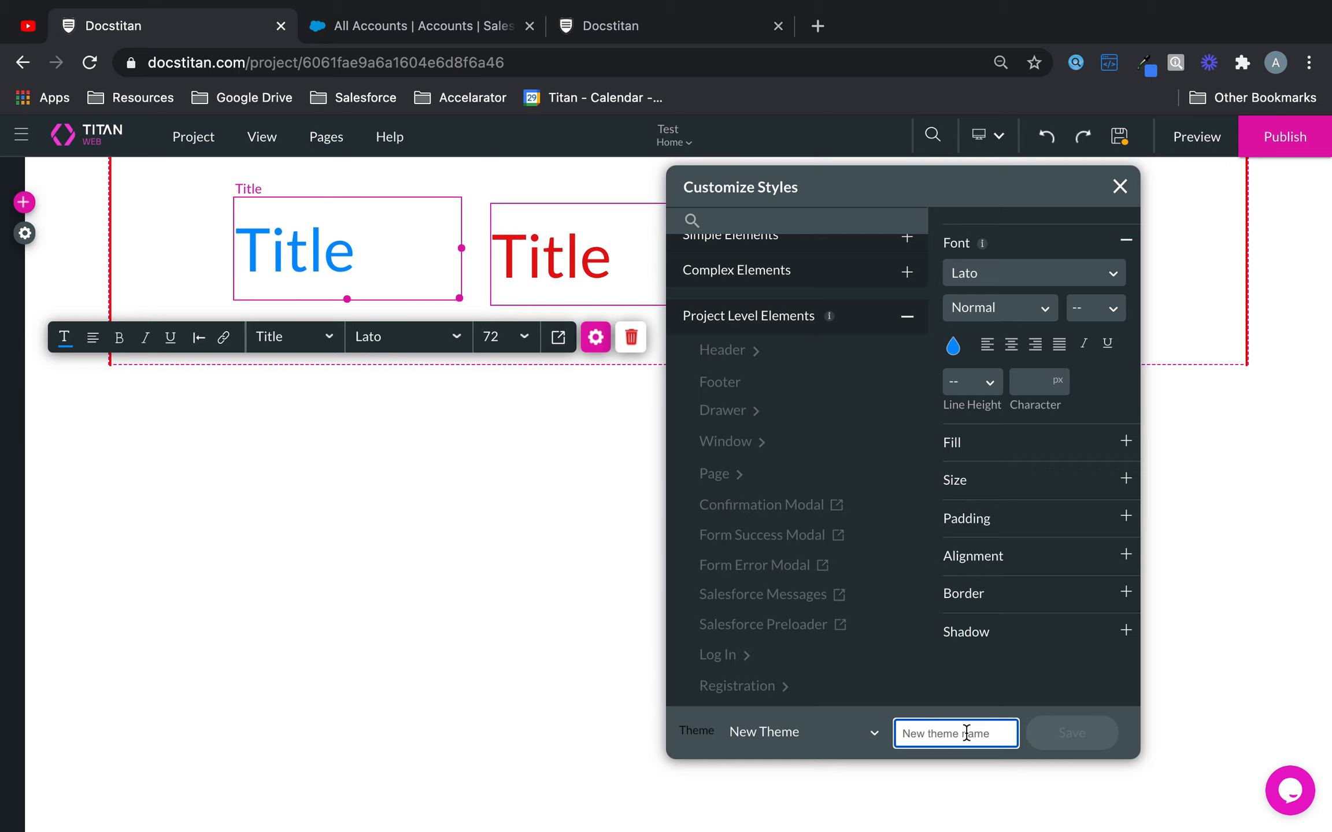
type("My Titan Theme")
left_click(1085, 747)
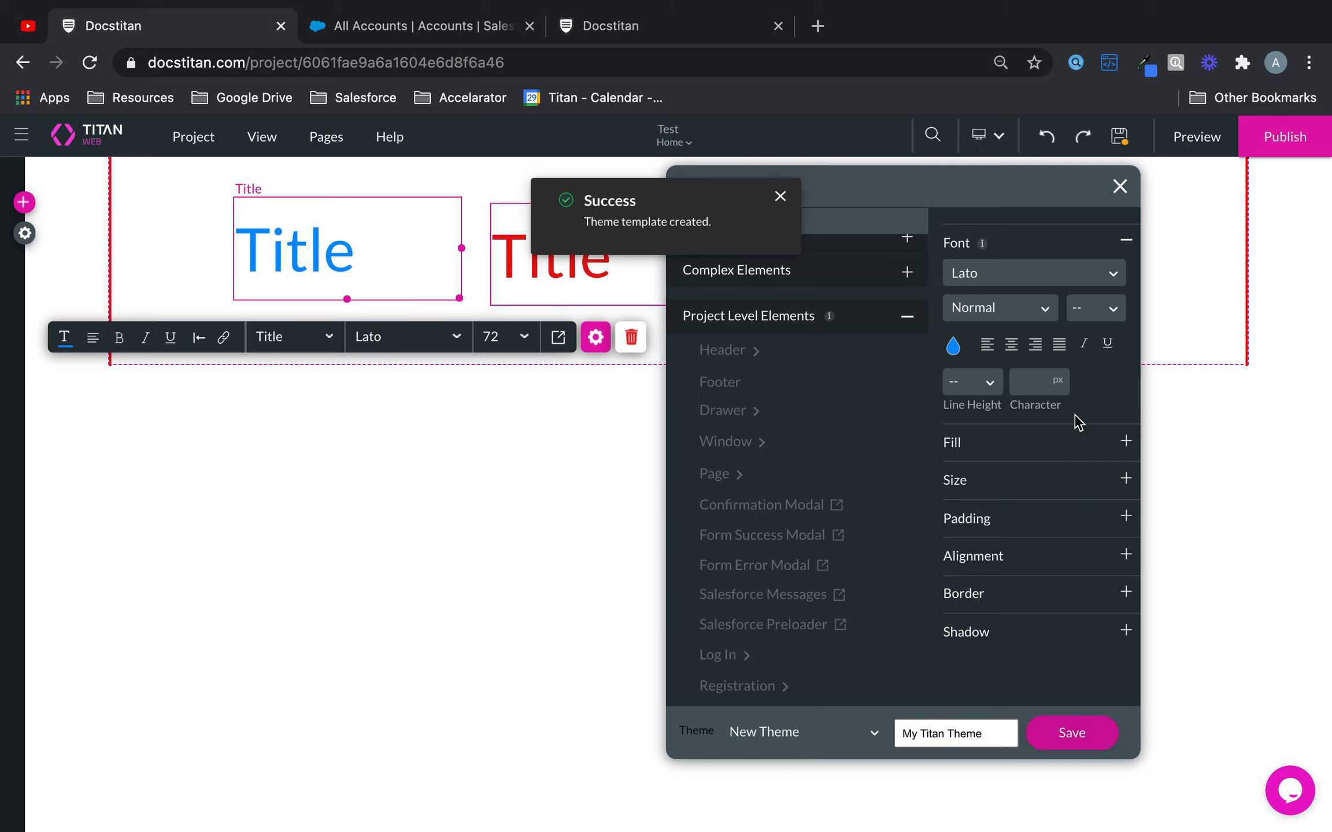